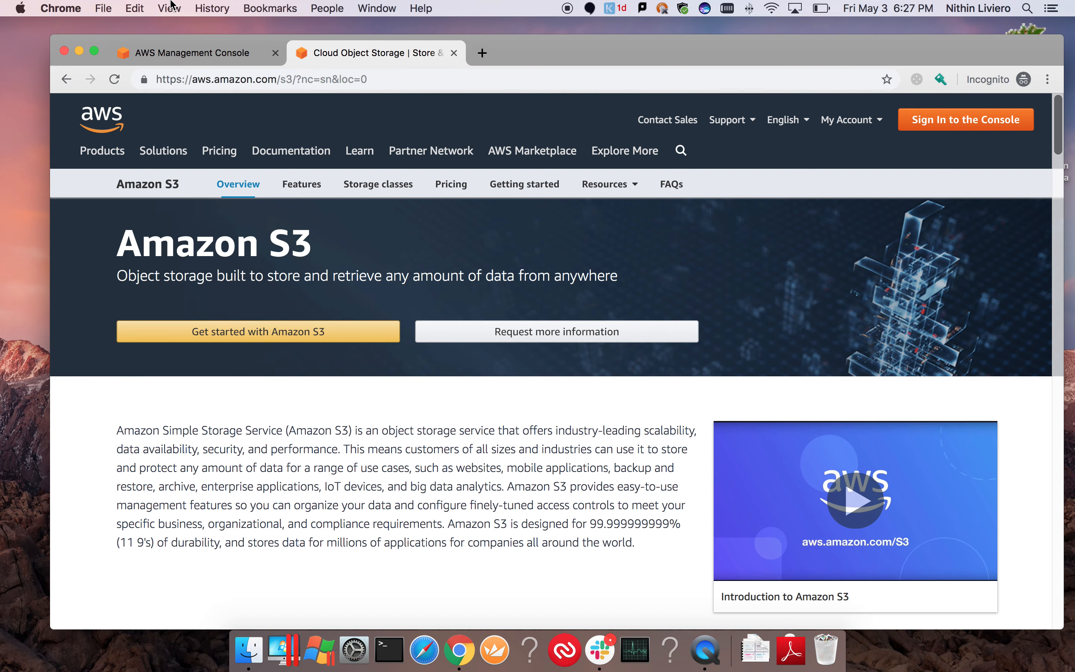
# Step: Switch to the AWS Management Console in full screen and open the S3 service by searching for "s3"
pyautogui.click(185, 53)
pyautogui.click(96, 51)
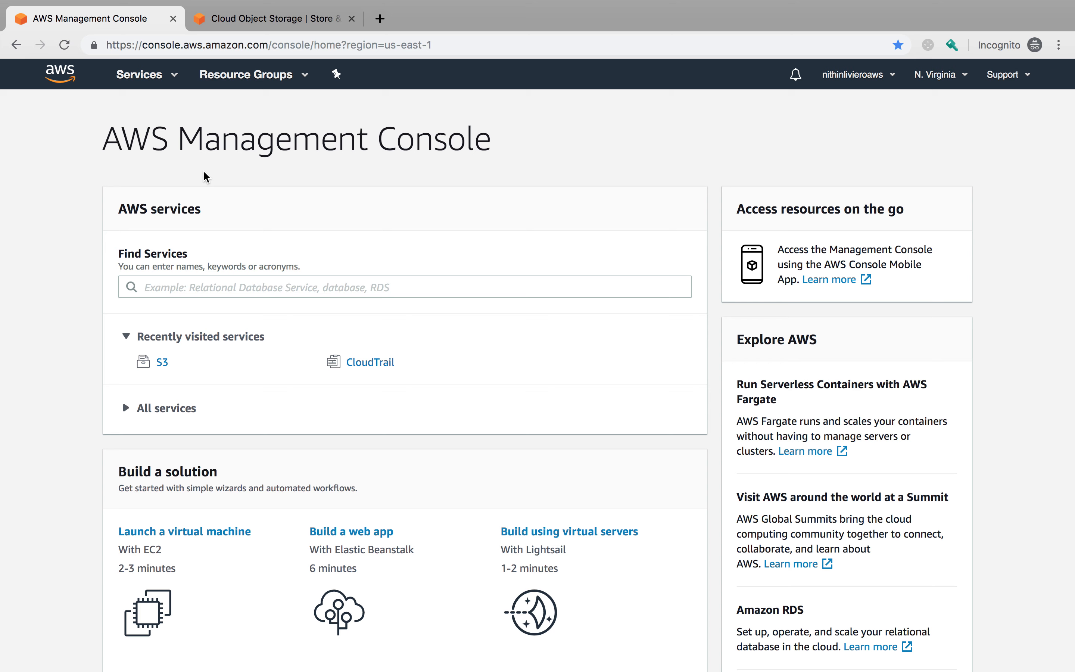
pyautogui.click(147, 75)
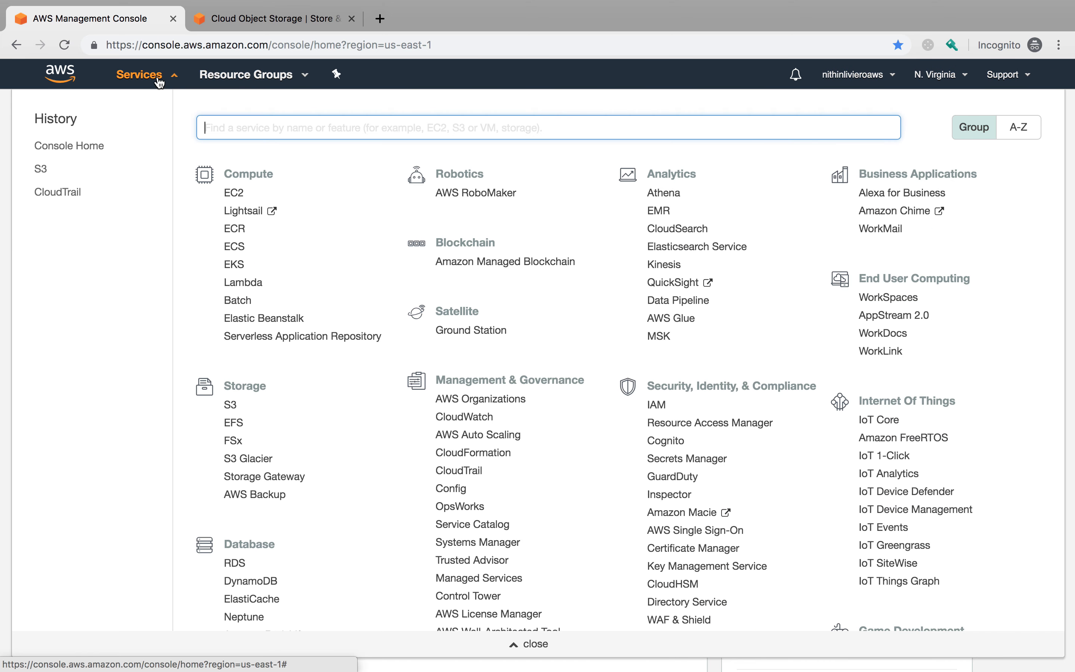
pyautogui.write('s3')
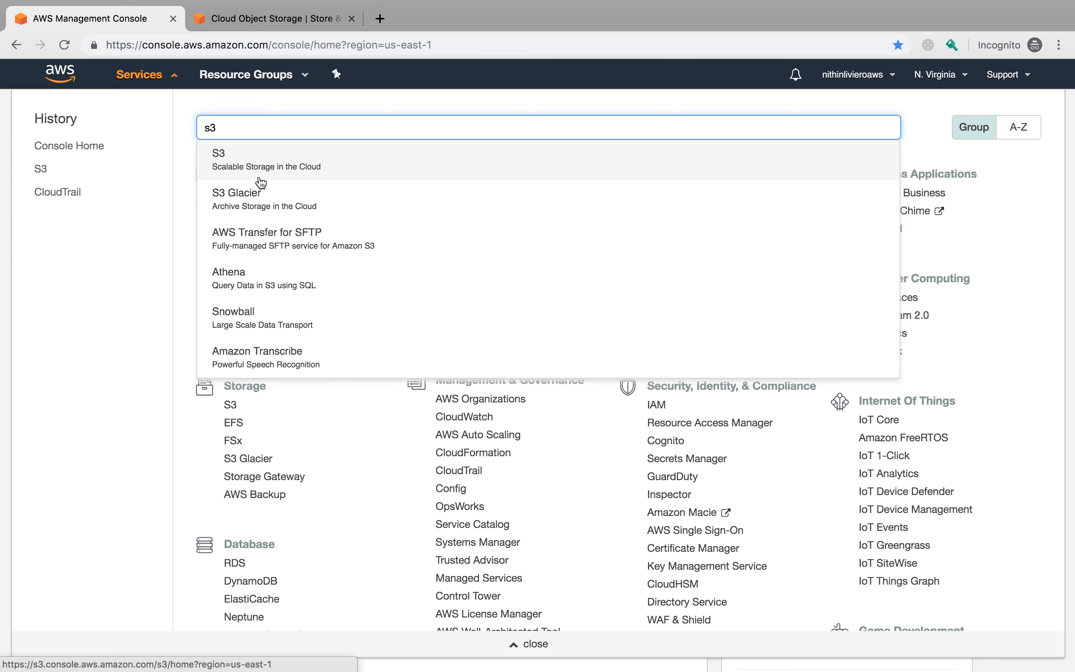
pyautogui.click(255, 166)
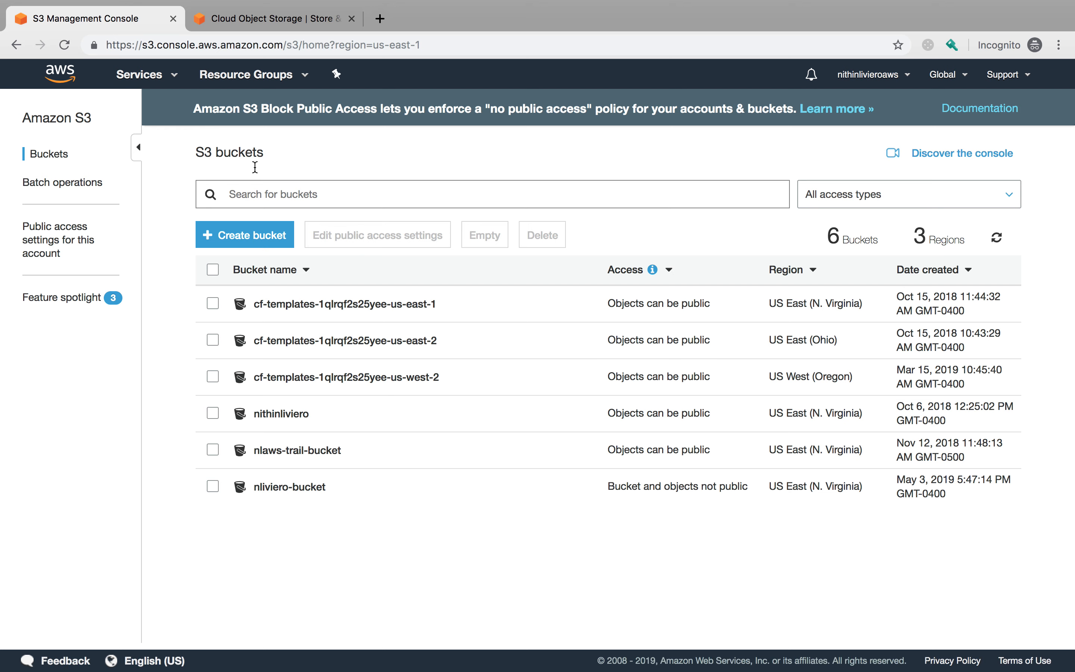
# Step: Create an S3 bucket named with the account owner's name followed by 02, using the default settings
pyautogui.click(240, 237)
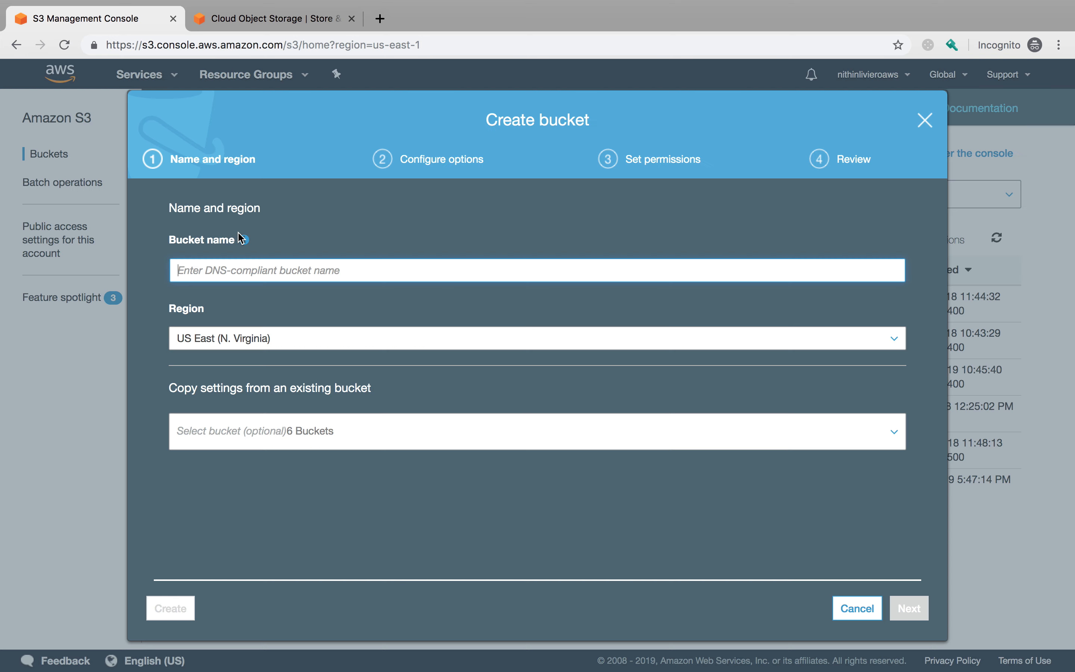
pyautogui.write('nithinliviero02')
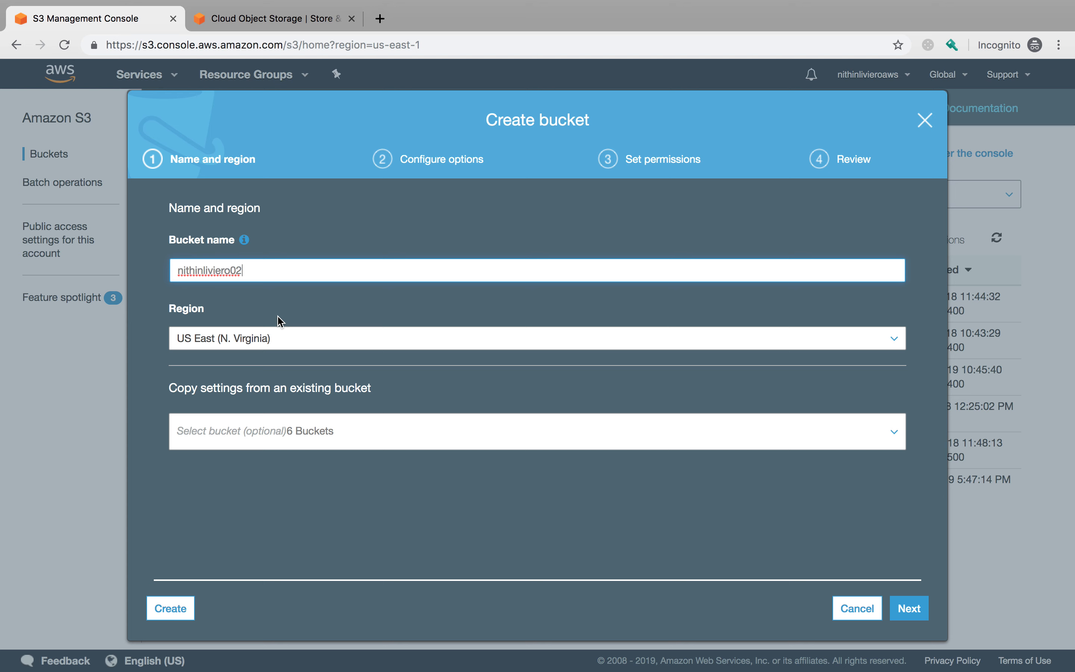
pyautogui.click(269, 489)
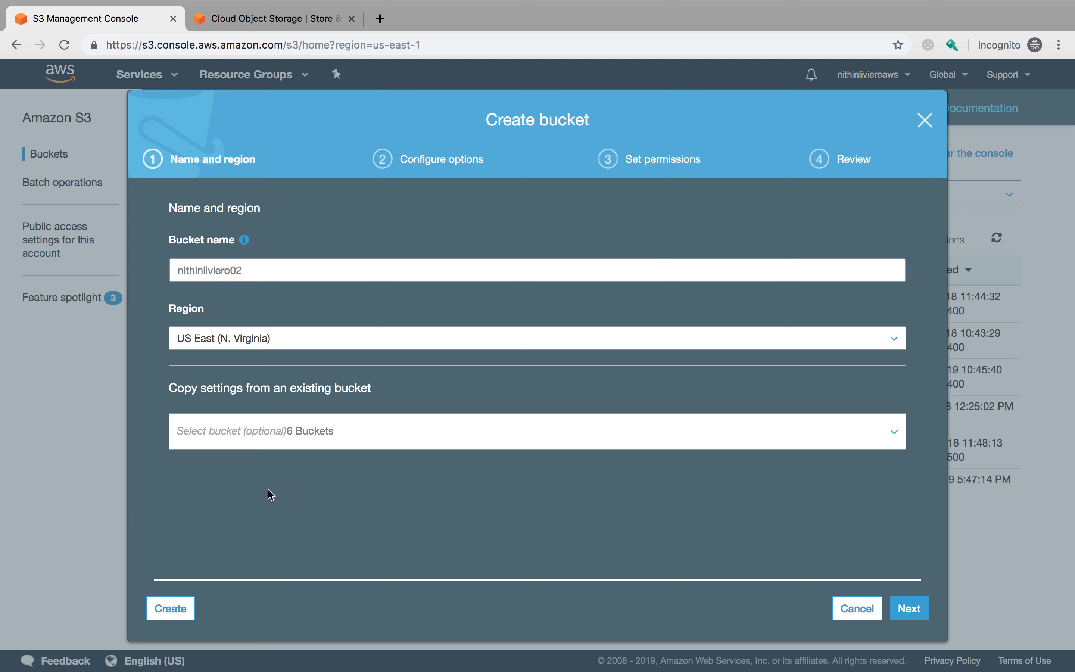
pyautogui.click(177, 612)
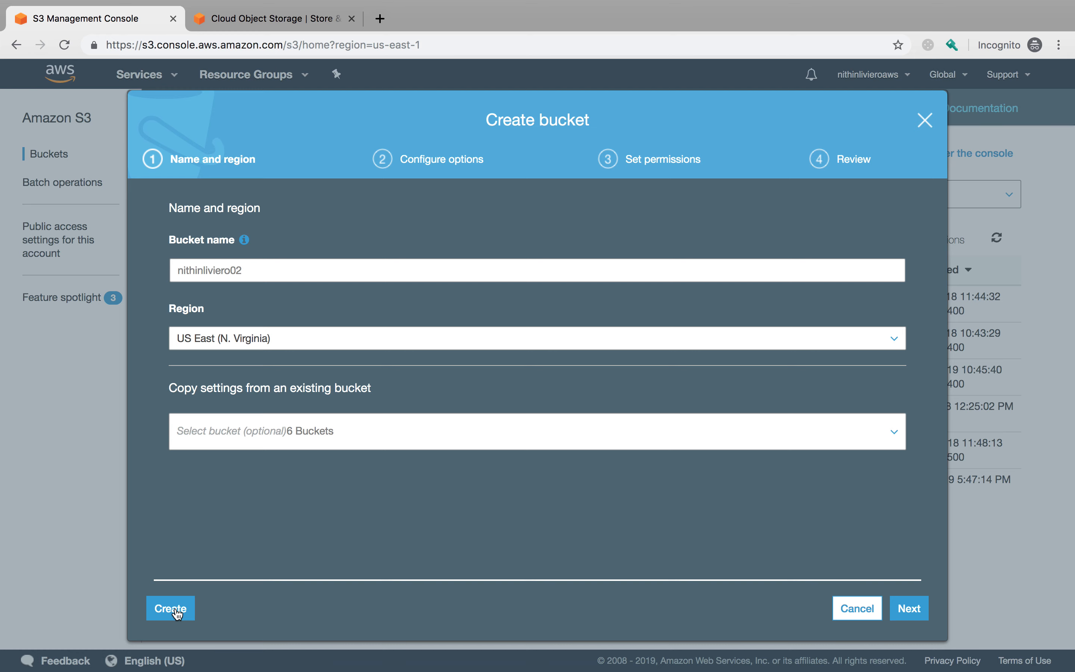
pyautogui.click(923, 128)
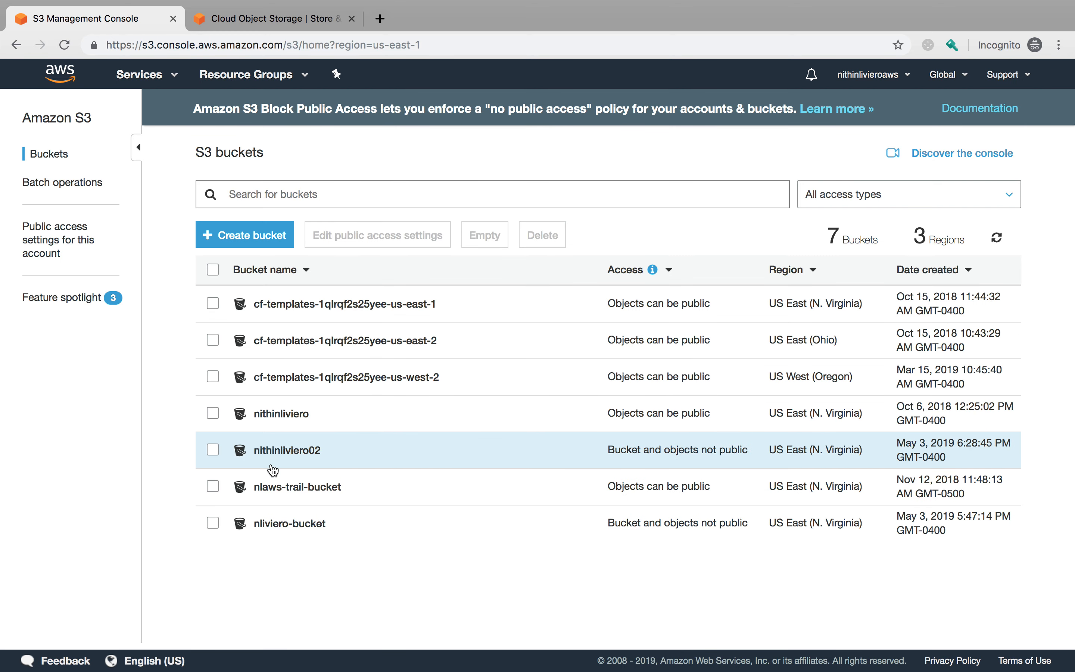
# Step: Open the new 02 bucket and look through its properties, permissions and management settings, returning to its overview
pyautogui.click(285, 451)
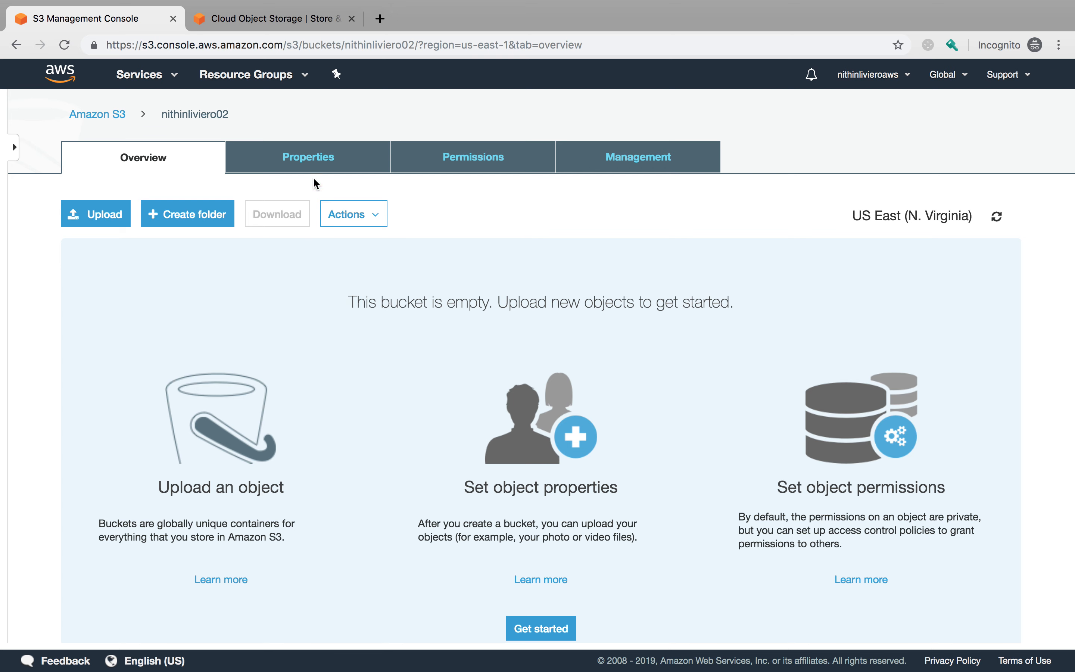
pyautogui.click(343, 166)
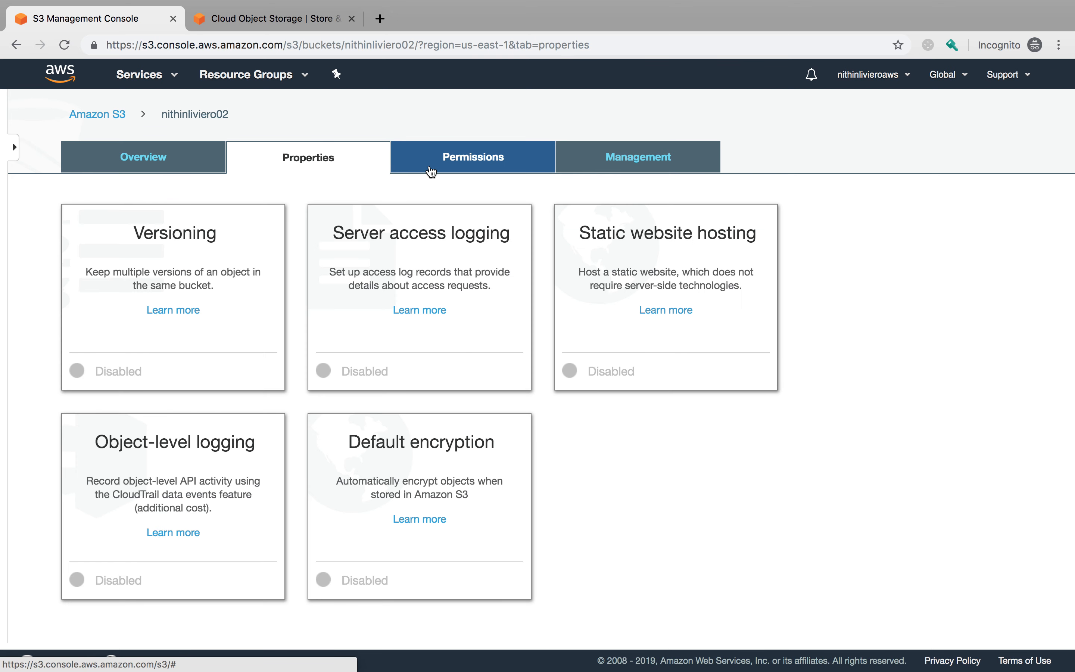
pyautogui.click(431, 171)
pyautogui.click(582, 168)
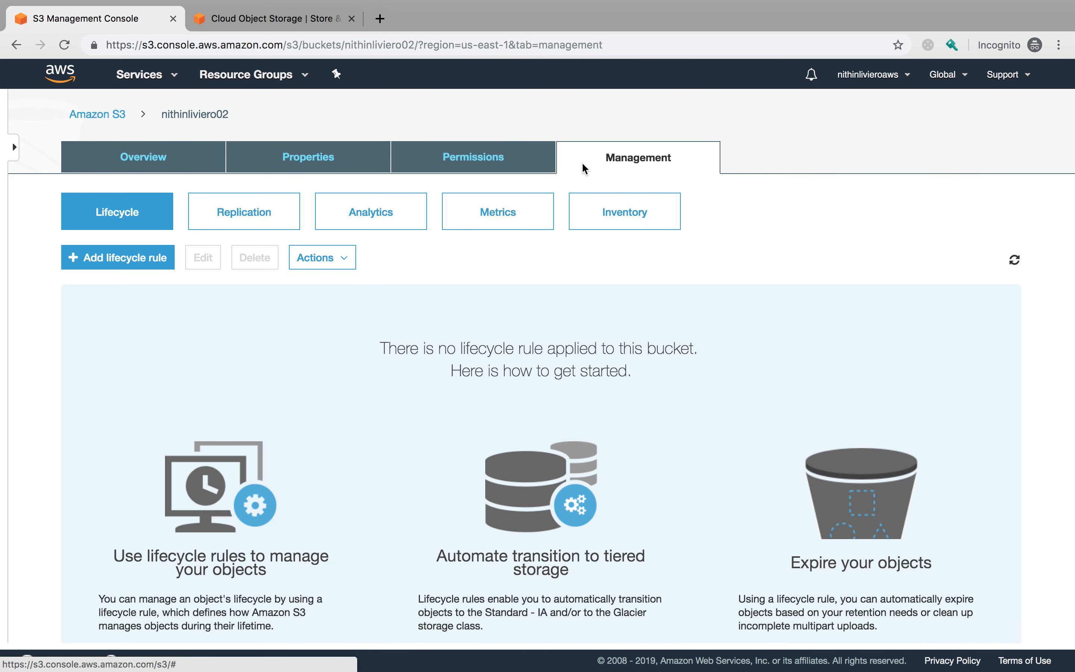
pyautogui.click(185, 170)
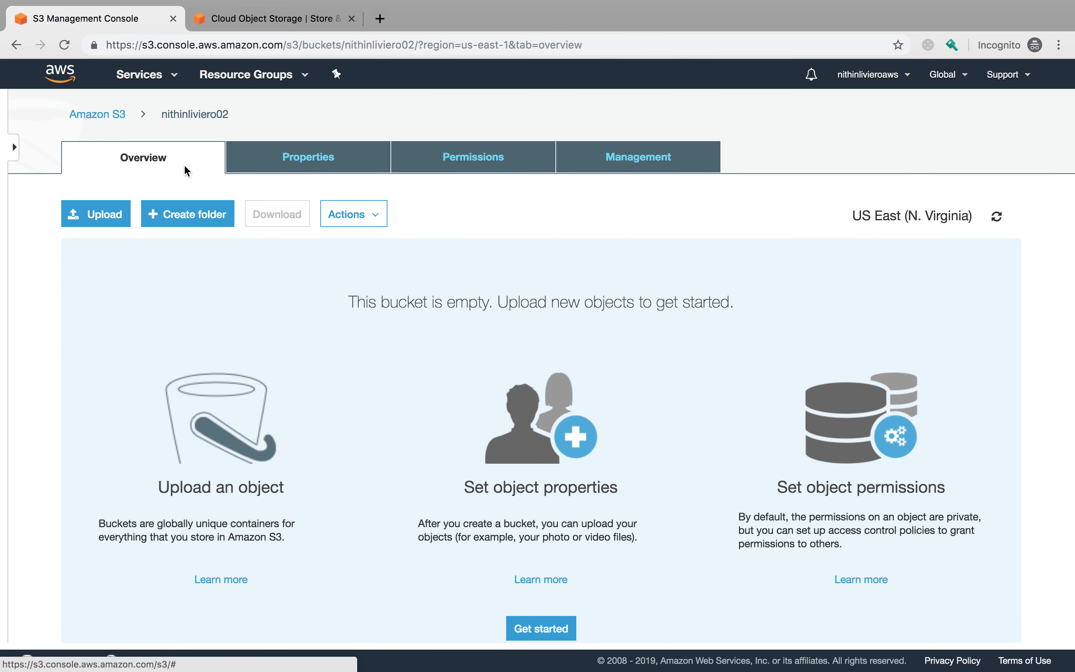
# Step: Upload the file 1.jpg from the image folder to the 02 bucket with default options
pyautogui.click(117, 212)
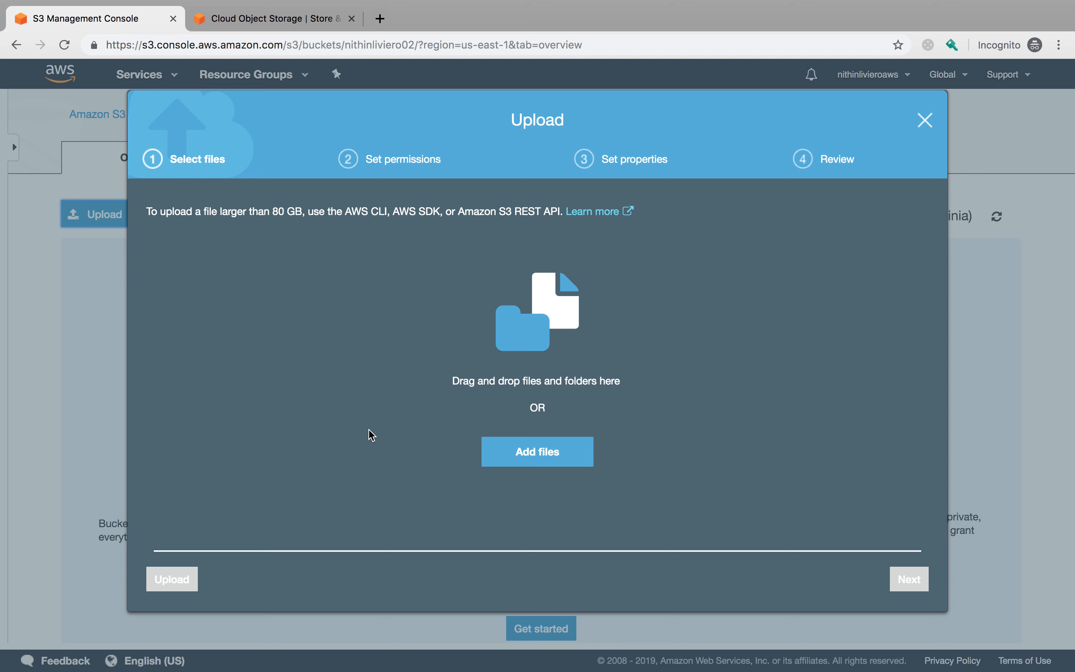
pyautogui.click(530, 461)
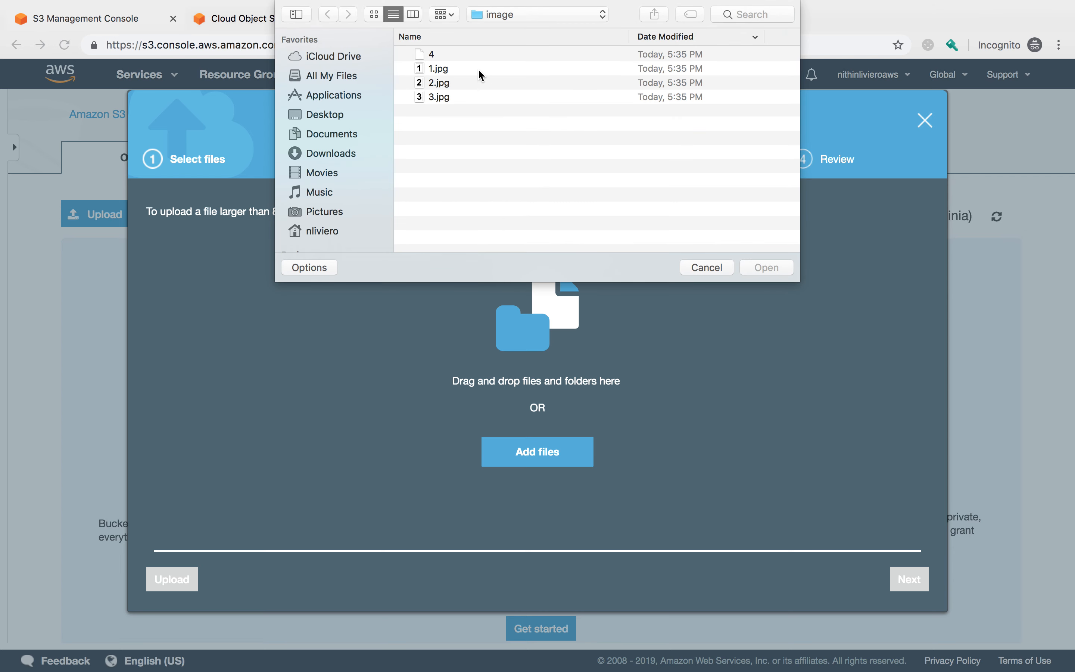
pyautogui.click(479, 71)
pyautogui.press('Return')
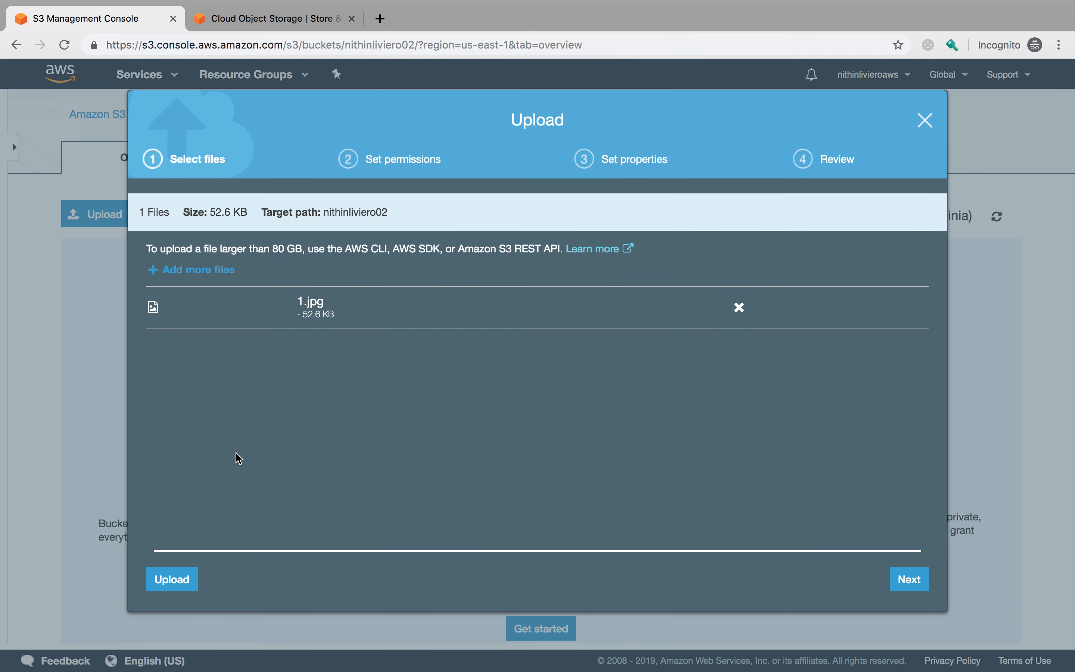
pyautogui.click(184, 581)
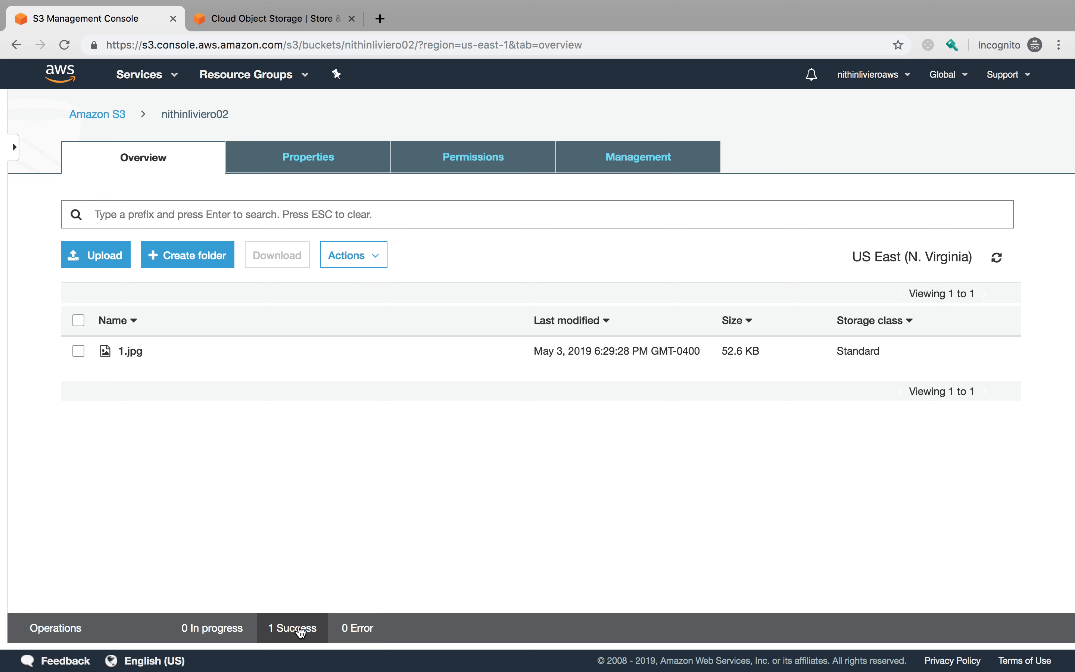
# Step: View the details of 1.jpg, test its object URL in the browser, and return to the object's page
pyautogui.click(194, 359)
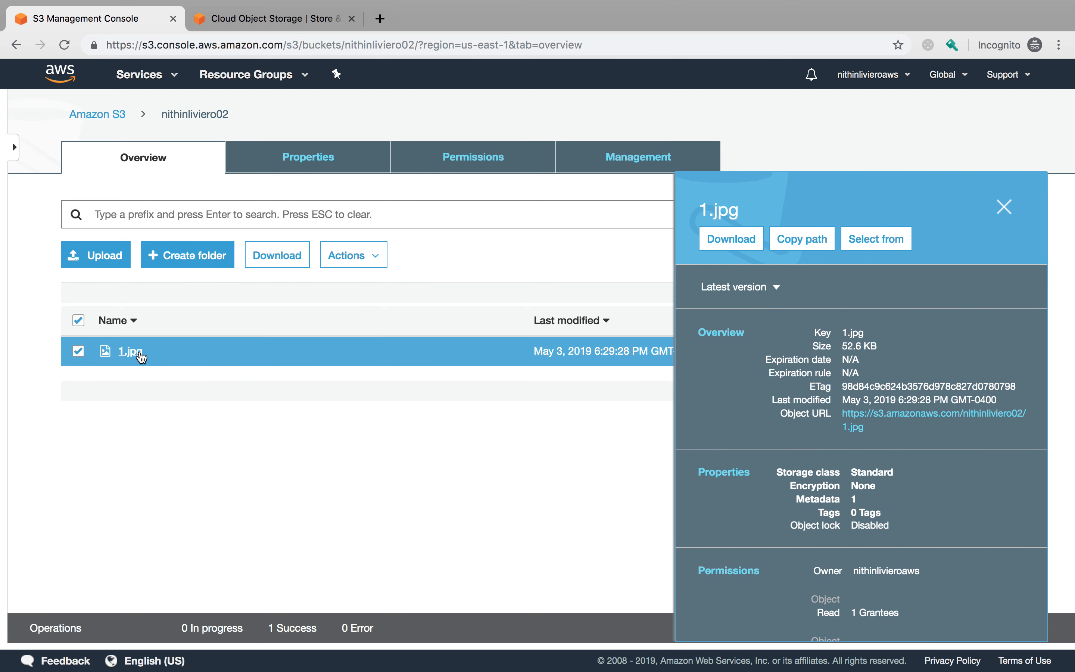
pyautogui.click(141, 357)
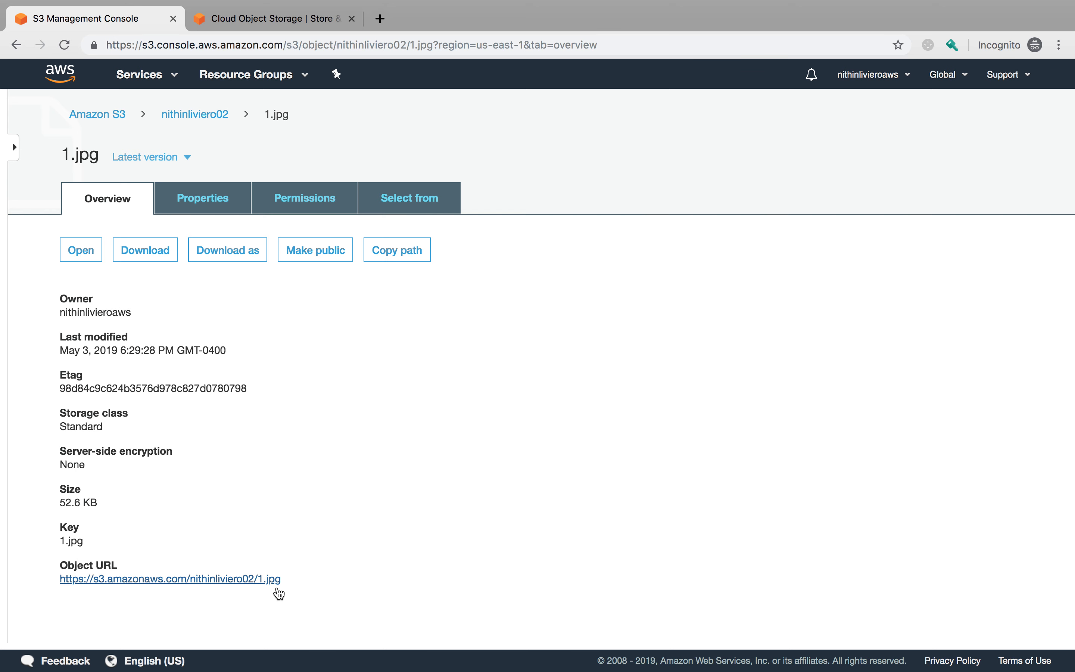
pyautogui.click(215, 580)
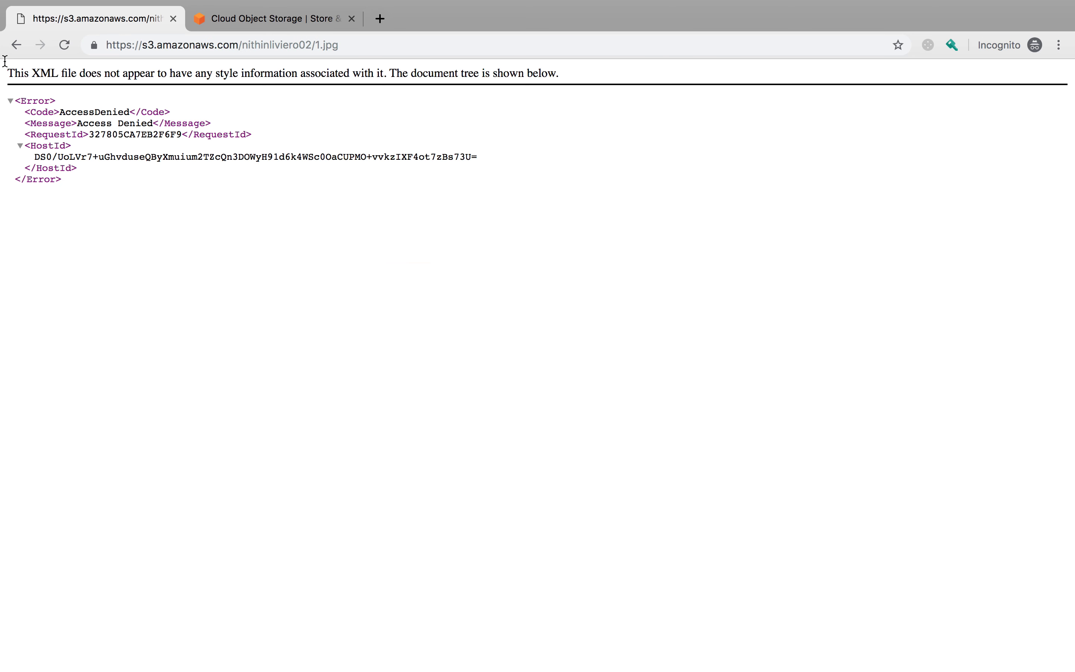
pyautogui.click(15, 49)
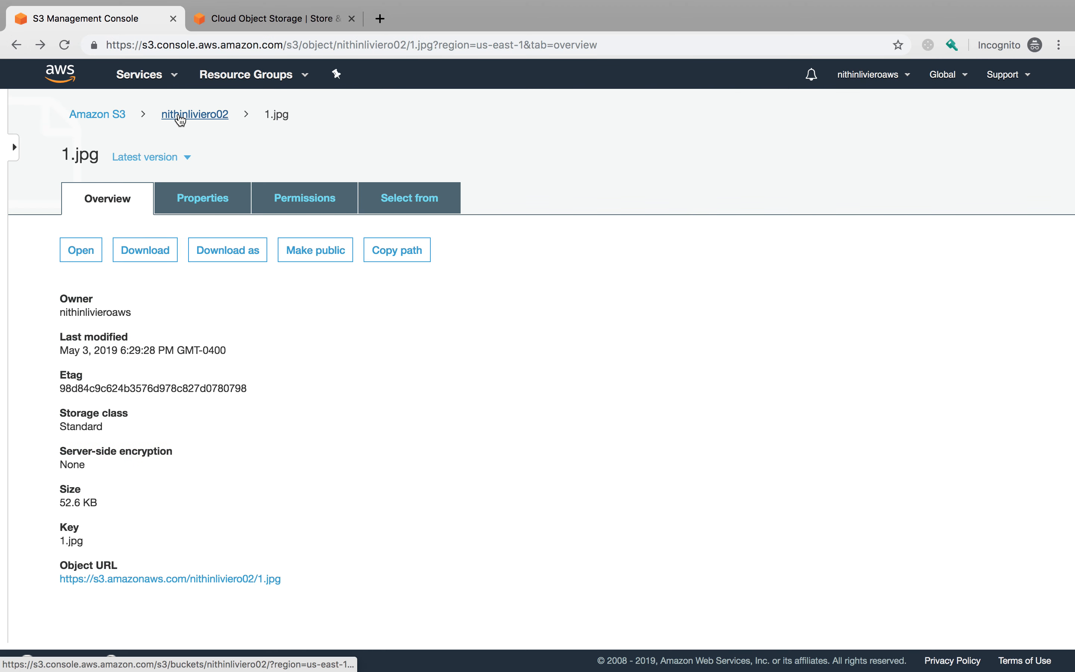
# Step: Review the 02 bucket's properties and public access settings, and check the overview of 1.jpg again
pyautogui.click(177, 116)
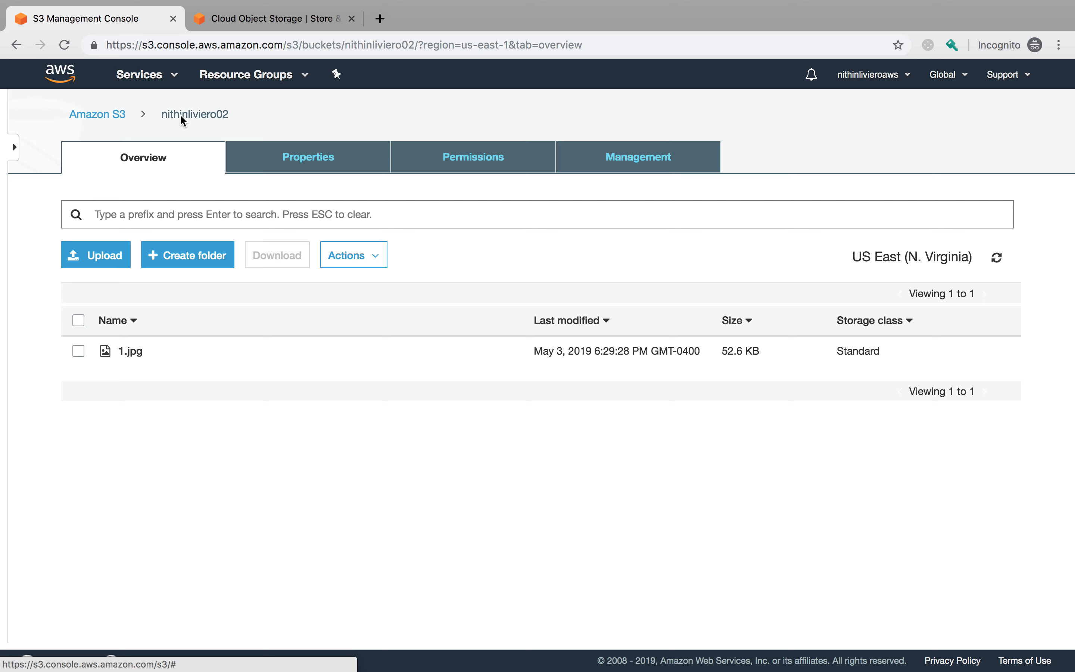
pyautogui.click(262, 161)
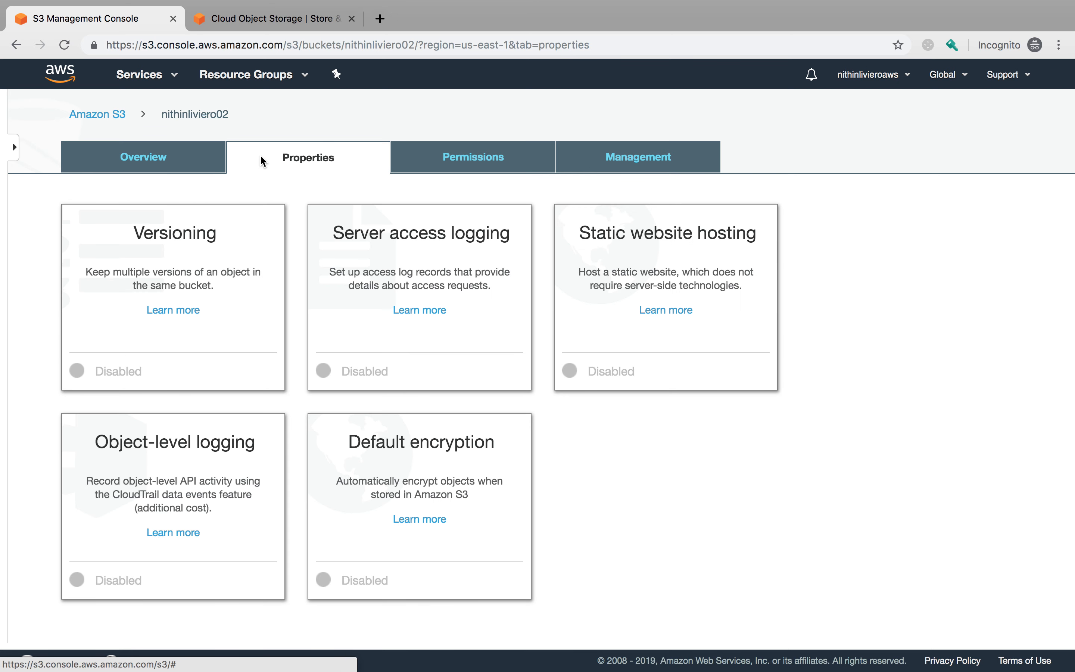
pyautogui.click(409, 170)
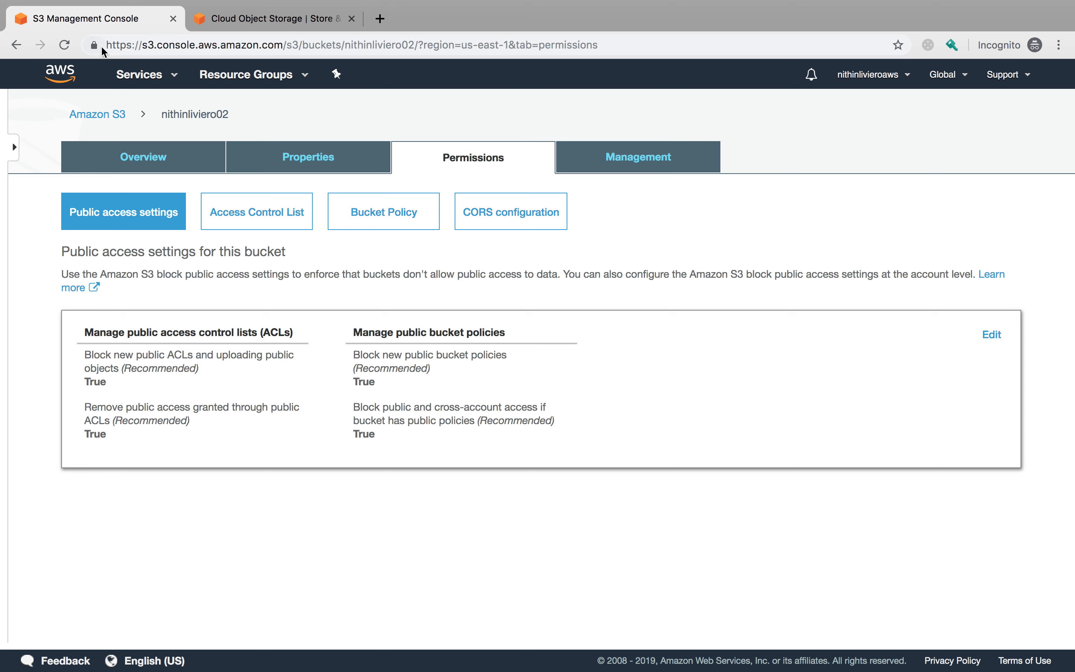
pyautogui.click(151, 157)
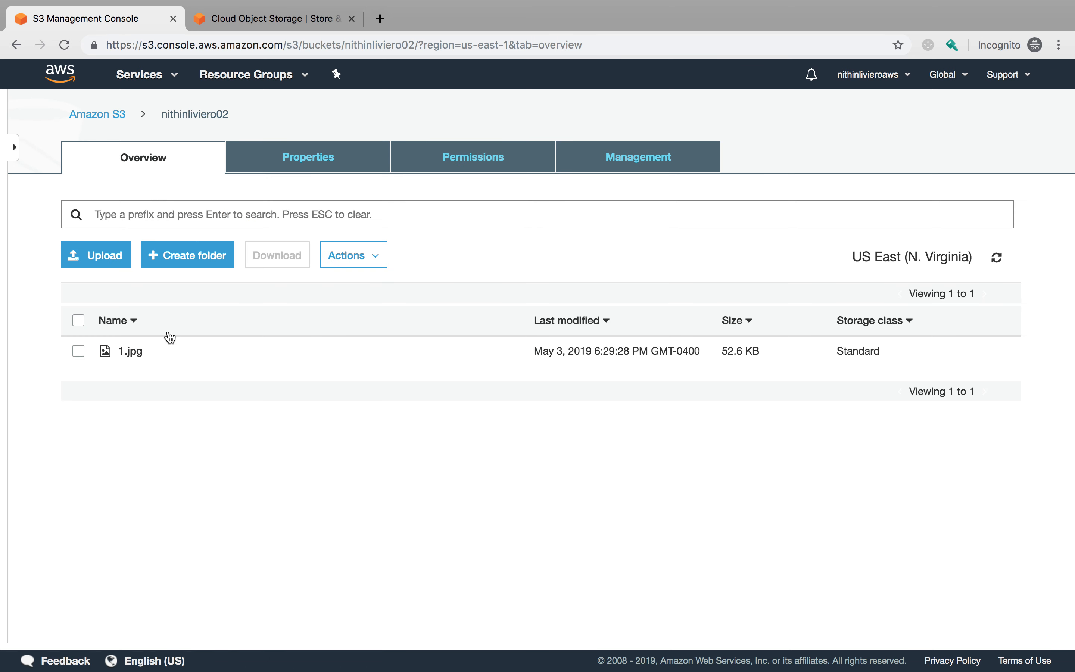
pyautogui.click(131, 351)
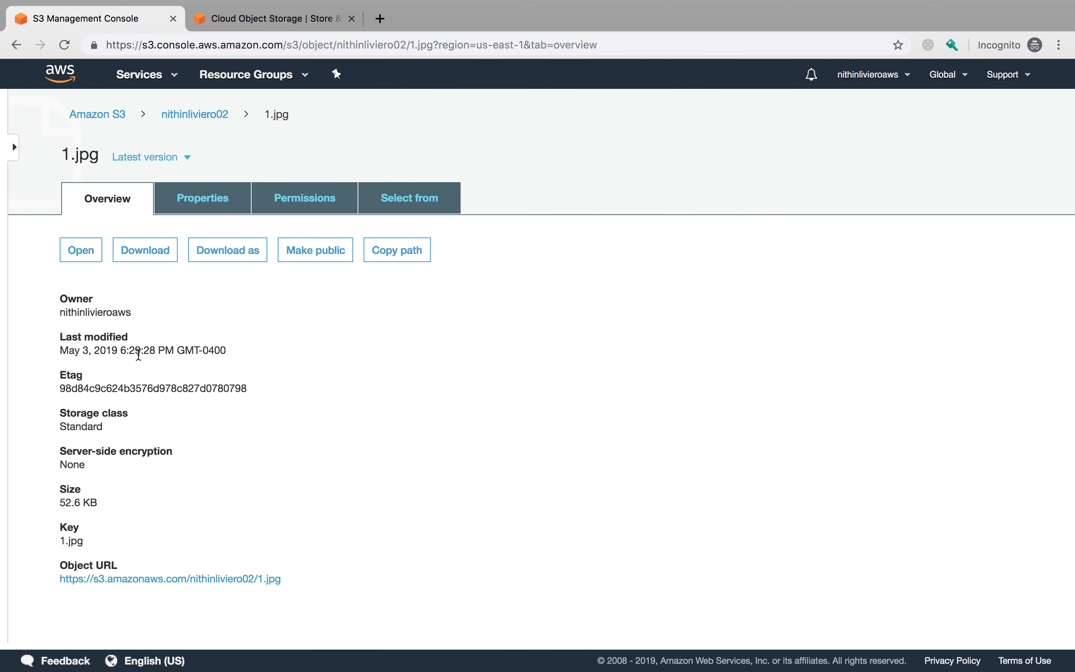
pyautogui.click(195, 117)
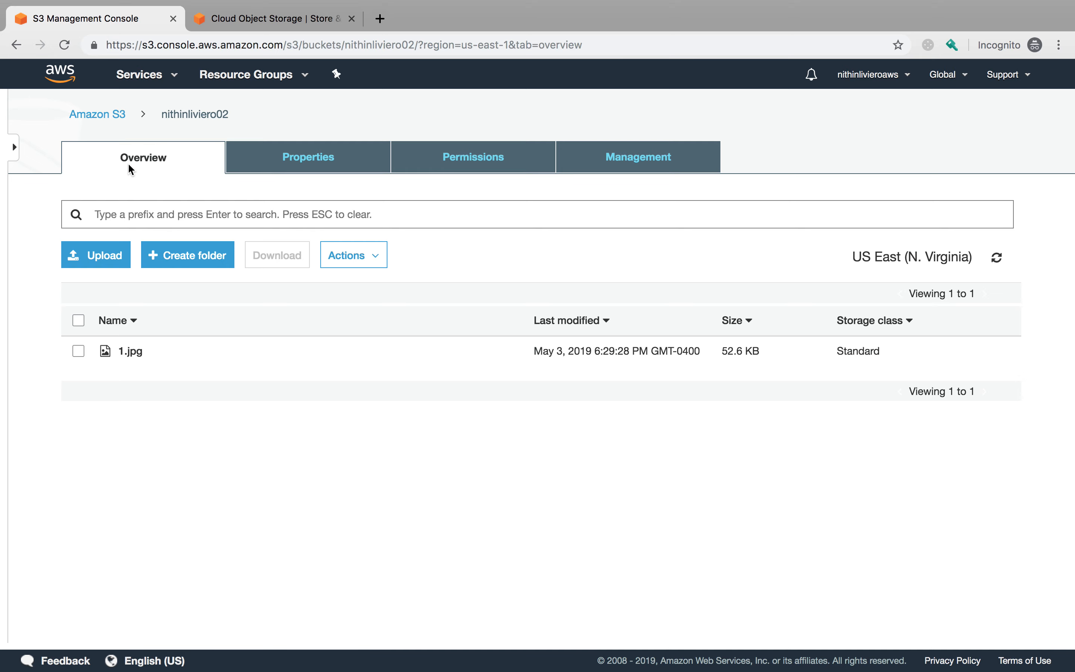
# Step: Start a new bucket named with the owner's name followed by 03 in US East (N. Virginia), and proceed to its configuration options
pyautogui.click(104, 118)
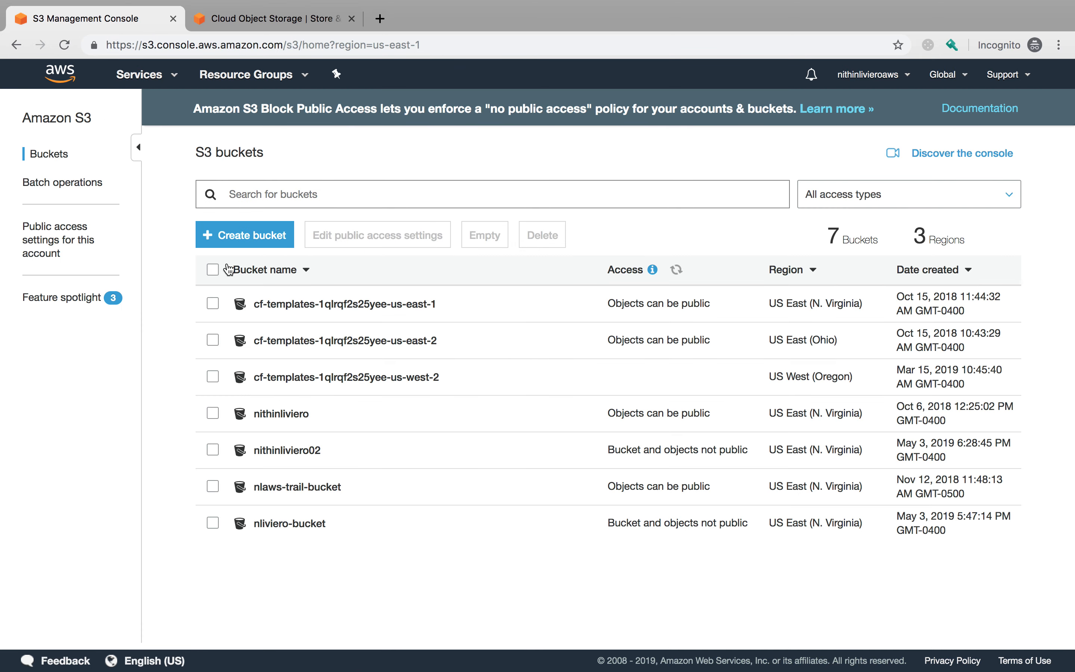
pyautogui.click(245, 237)
pyautogui.moveTo(246, 242)
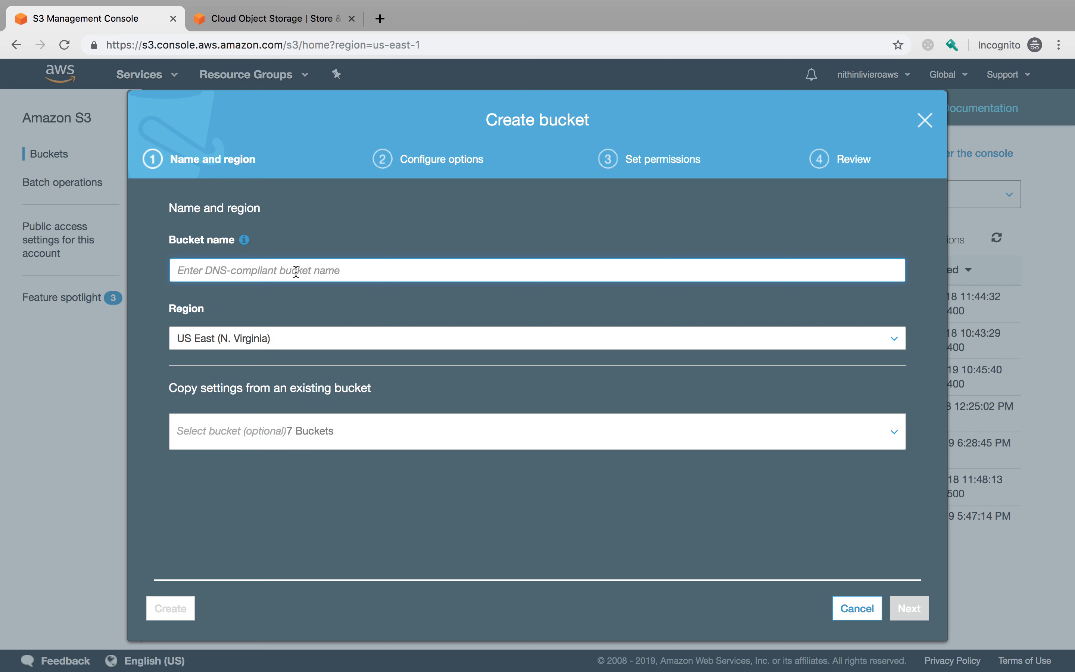
pyautogui.click(295, 270)
pyautogui.write('nithinliviero02')
pyautogui.press('BackSpace')
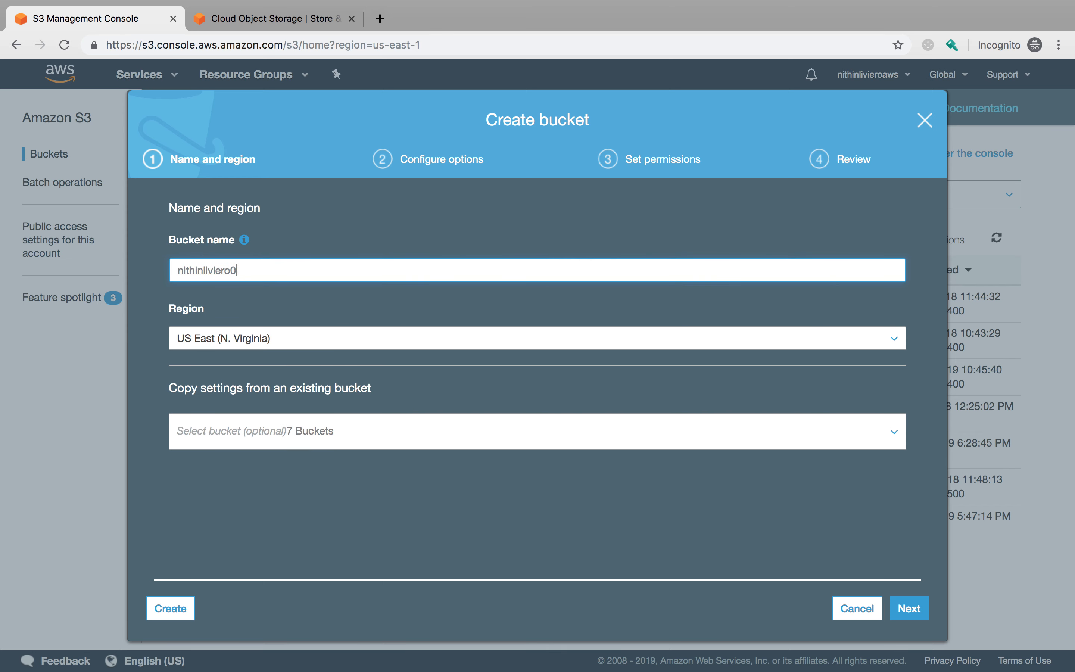
pyautogui.write('3')
pyautogui.click(281, 345)
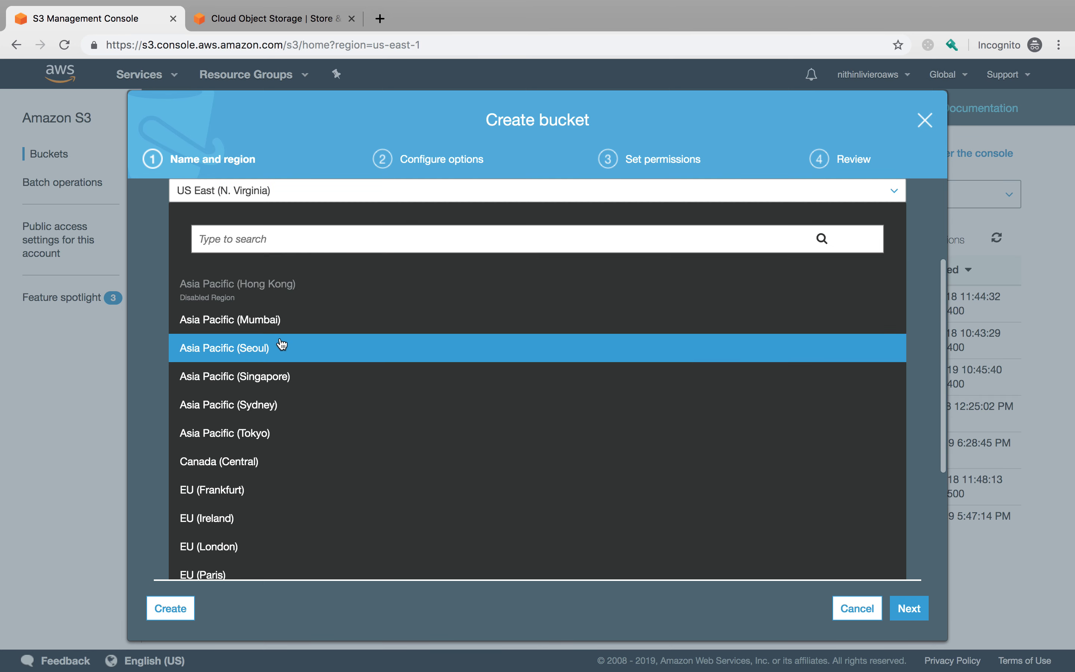
pyautogui.click(154, 348)
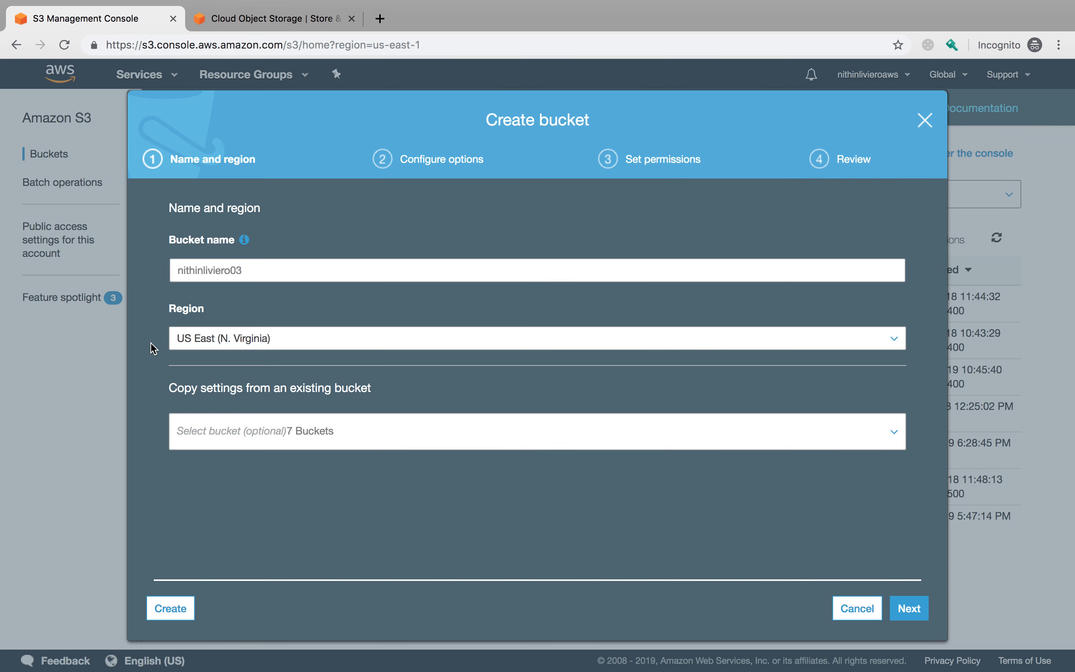
pyautogui.click(909, 613)
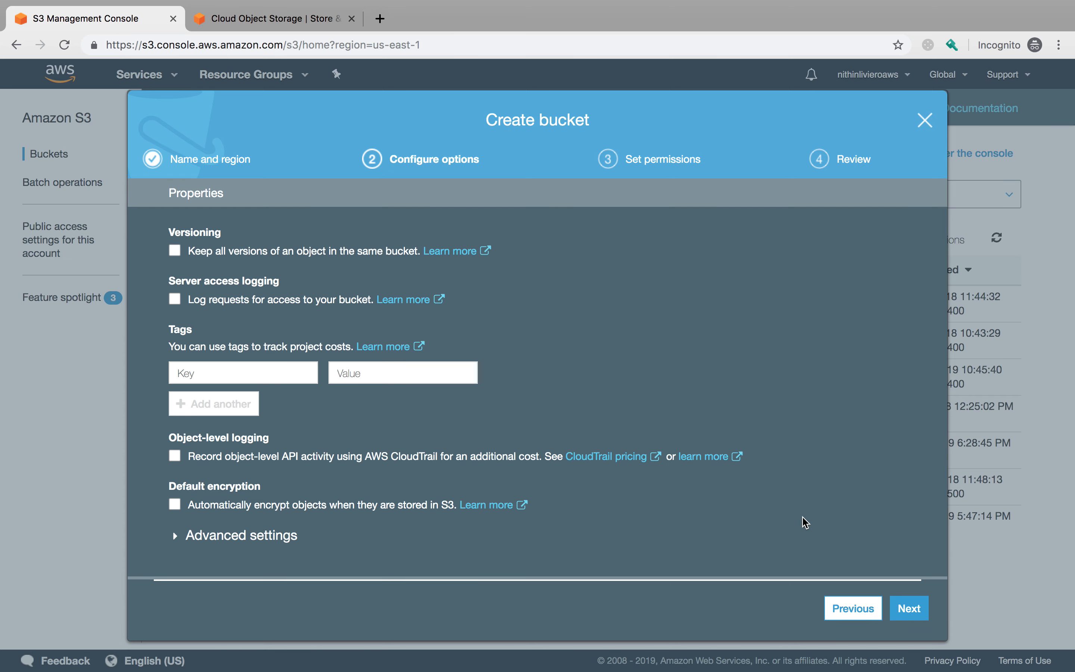
# Step: Review the new bucket's configuration options, accept the defaults, and proceed to setting its permissions
pyautogui.scroll(3, 536, 378)
pyautogui.scroll(-3, 536, 378)
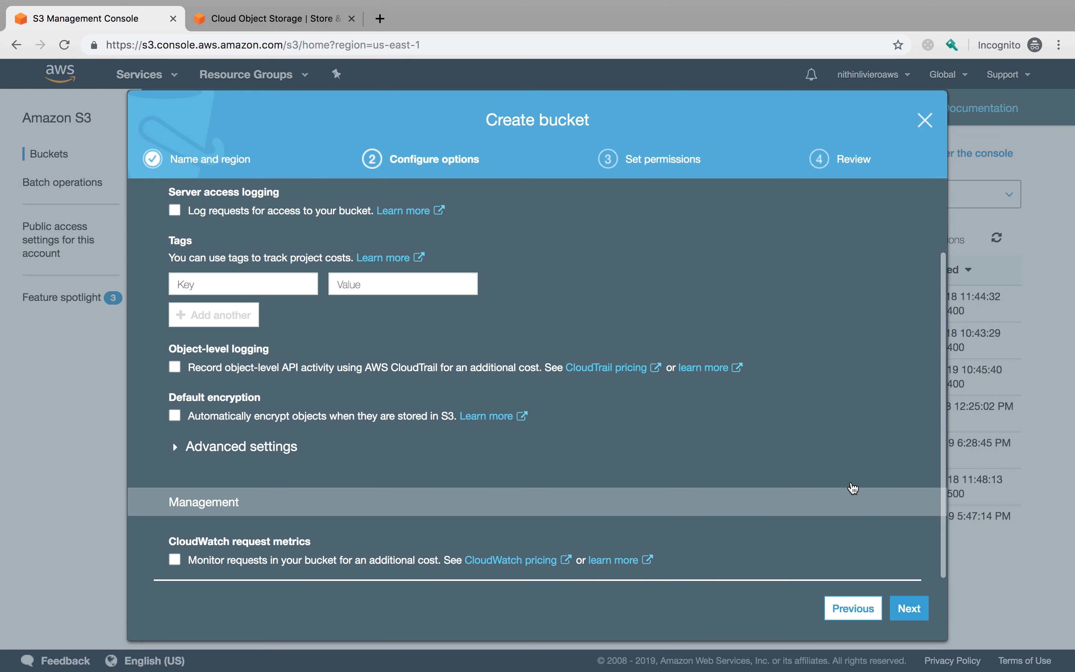
pyautogui.click(916, 614)
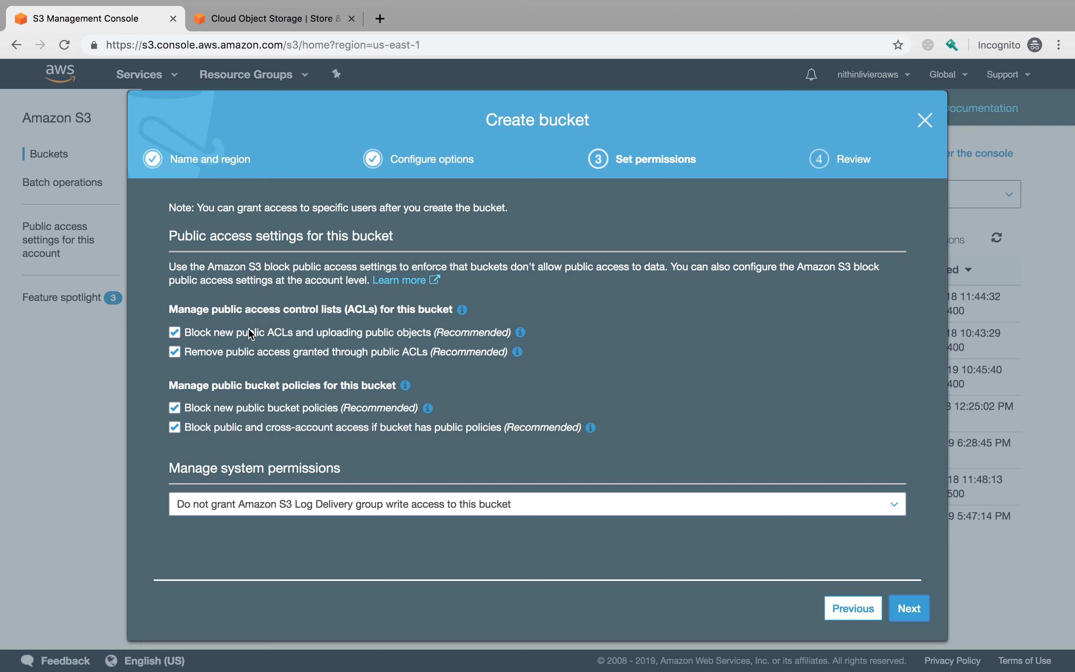
# Step: Allow public ACLs by disabling both ACL blocking options, keep the bucket policy blocks enabled, review the settings, and create the 03 bucket
pyautogui.click(175, 353)
pyautogui.click(175, 333)
pyautogui.click(921, 613)
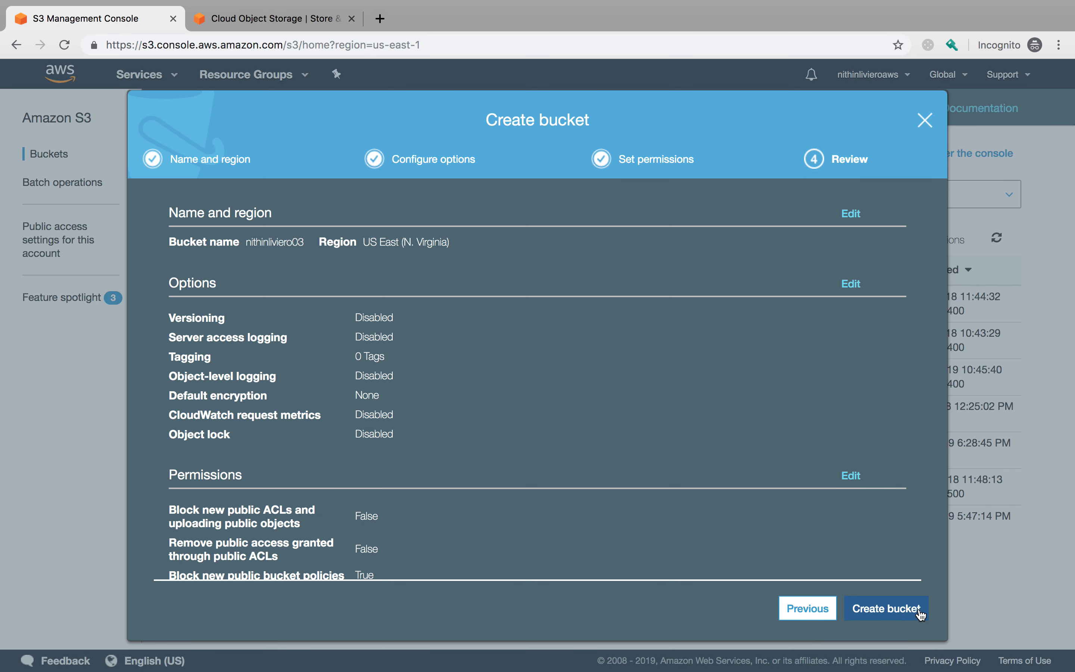
pyautogui.scroll(-3, 768, 518)
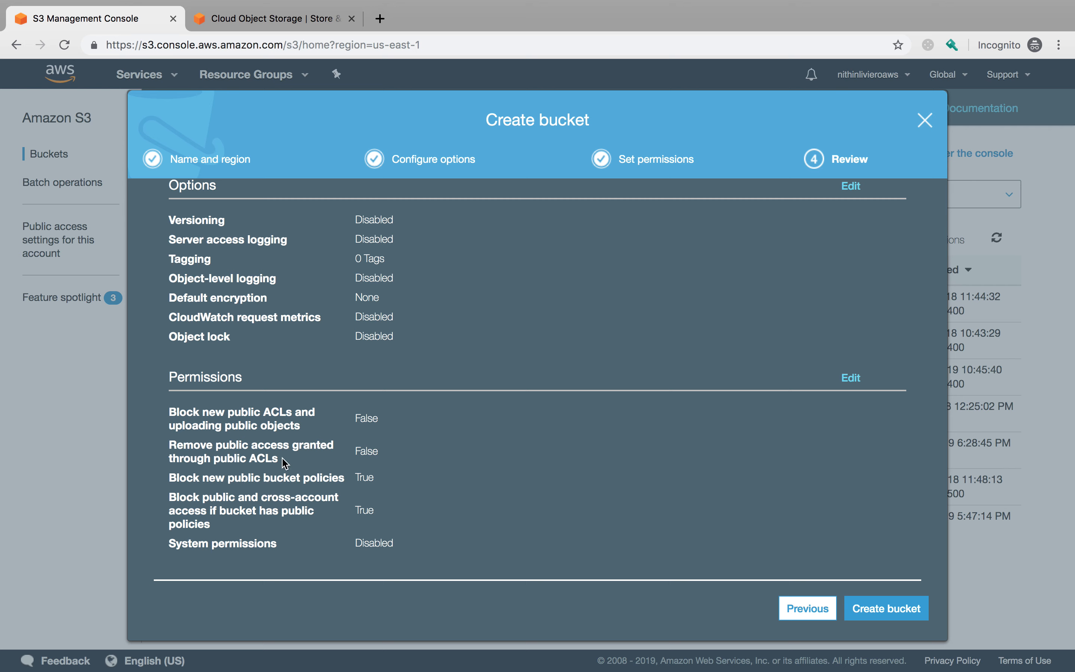
pyautogui.click(881, 612)
pyautogui.click(925, 120)
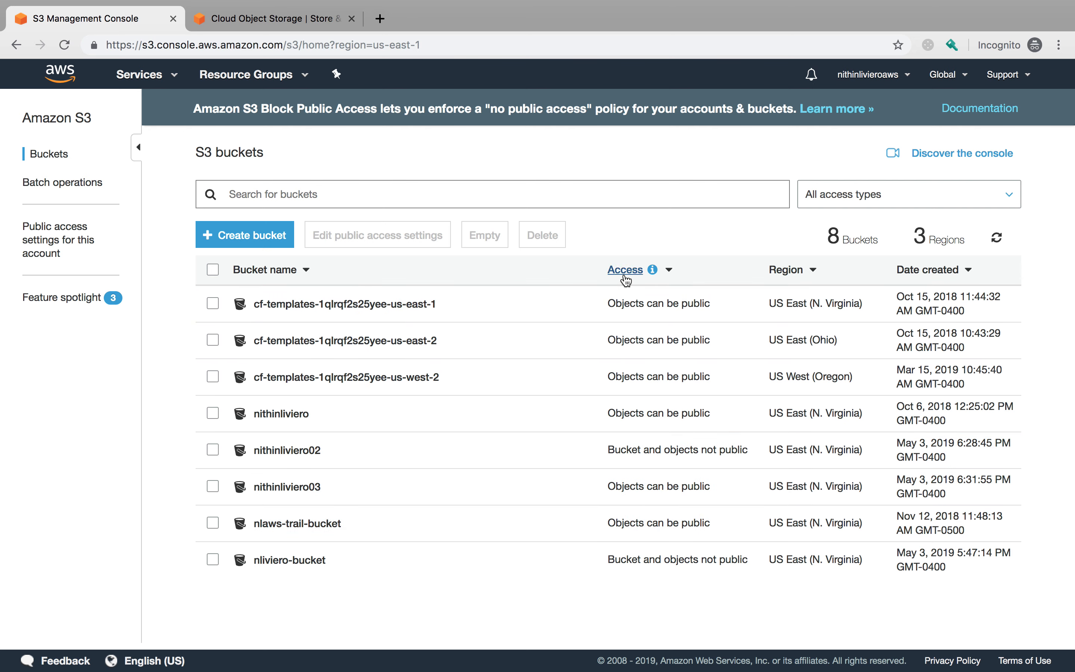
# Step: Compare the access status and summary details of the 02 and 03 buckets in the bucket list
pyautogui.click(214, 451)
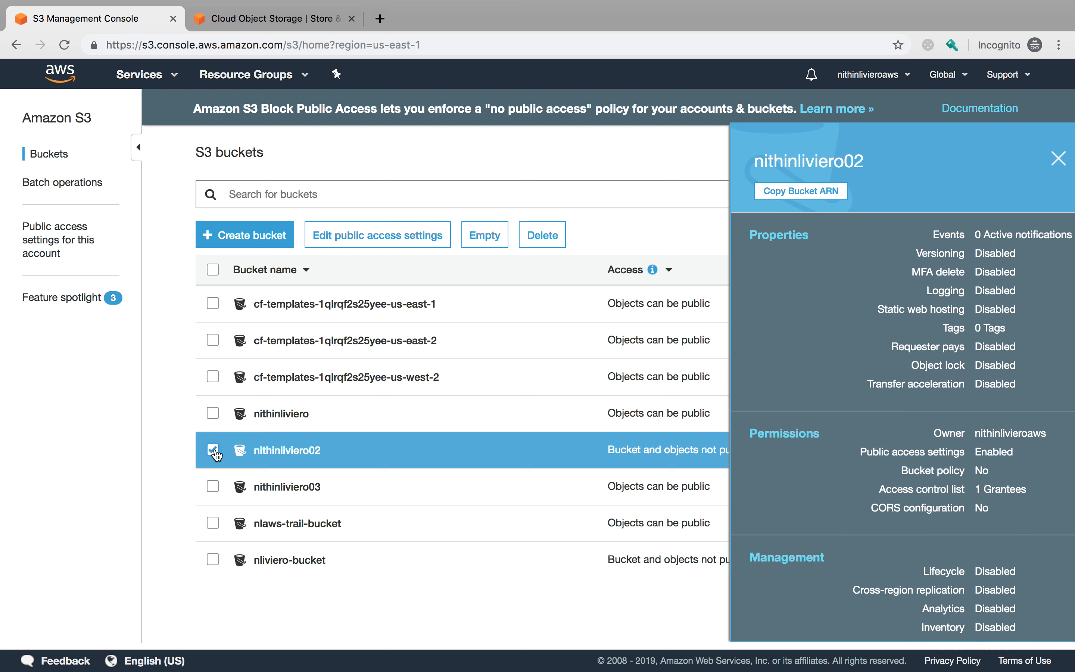
pyautogui.click(1003, 161)
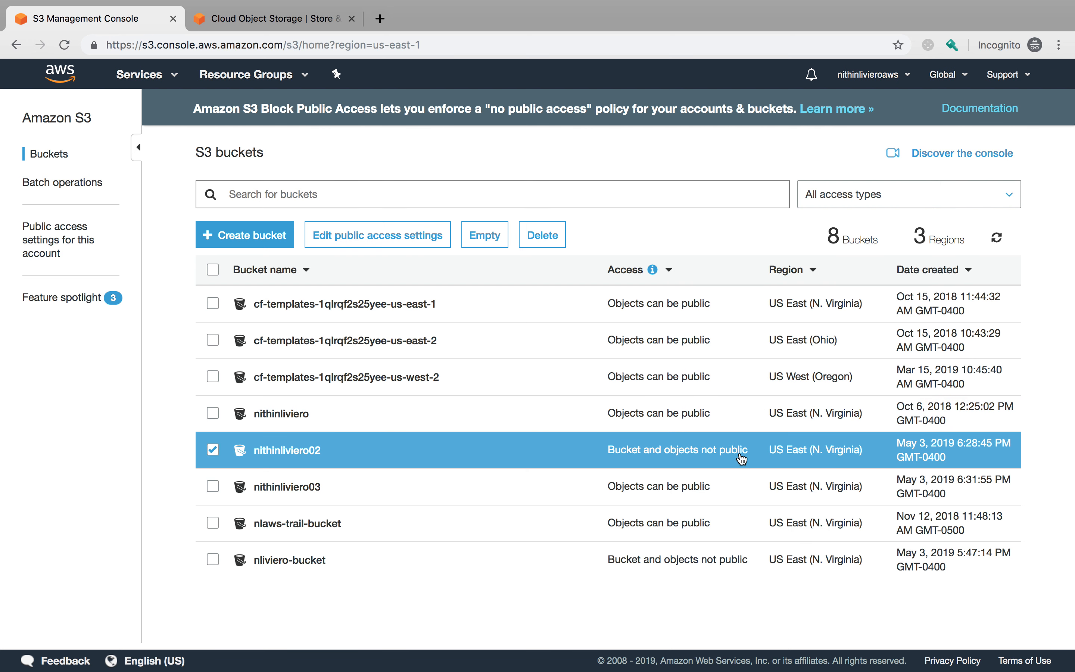
pyautogui.click(403, 496)
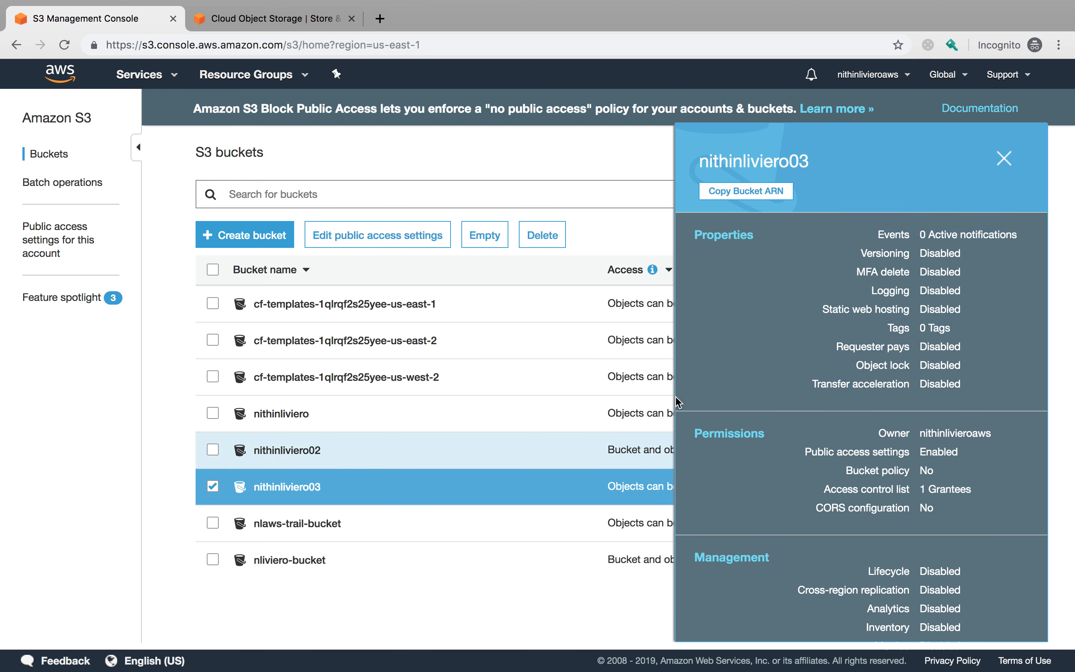
pyautogui.click(1004, 159)
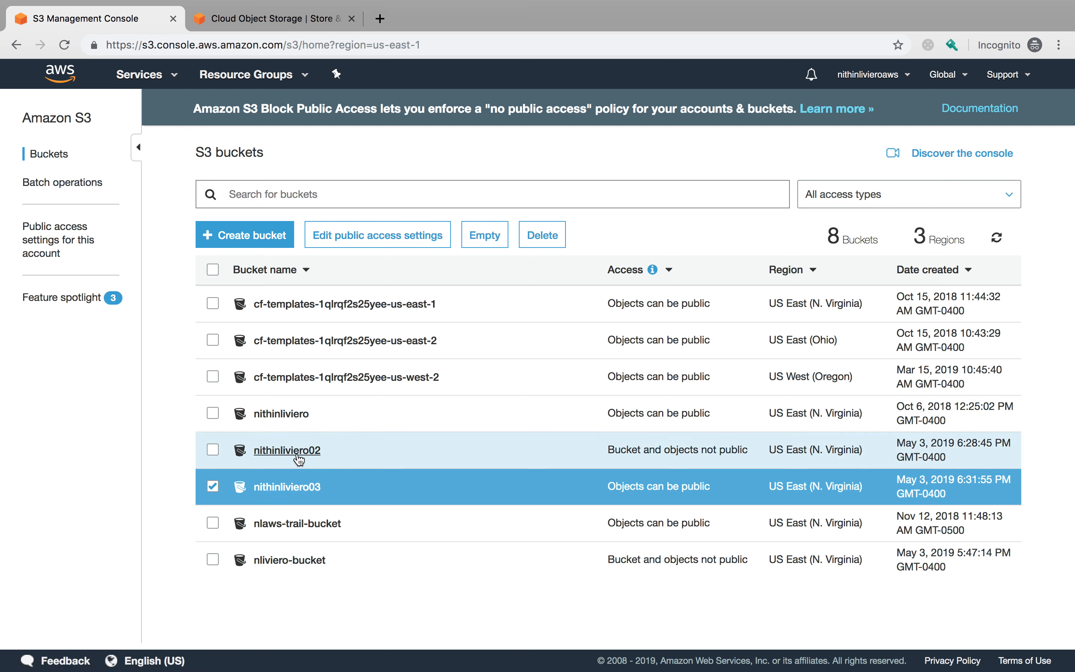
# Step: Open the 03 bucket and upload 1.jpg from the image folder with the default settings
pyautogui.click(292, 487)
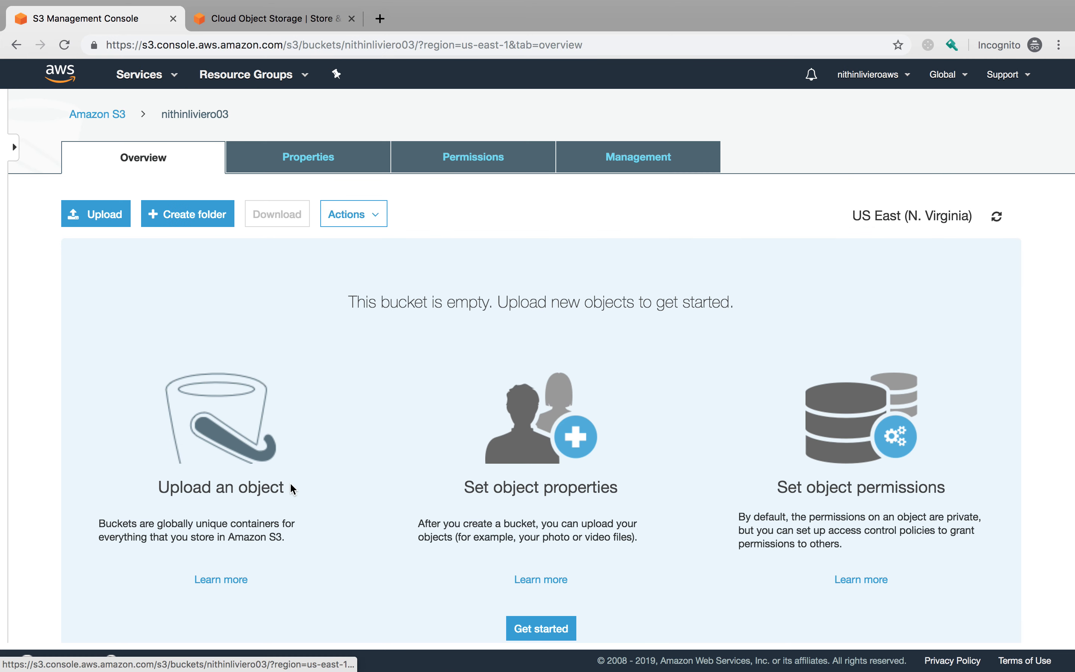
pyautogui.click(126, 215)
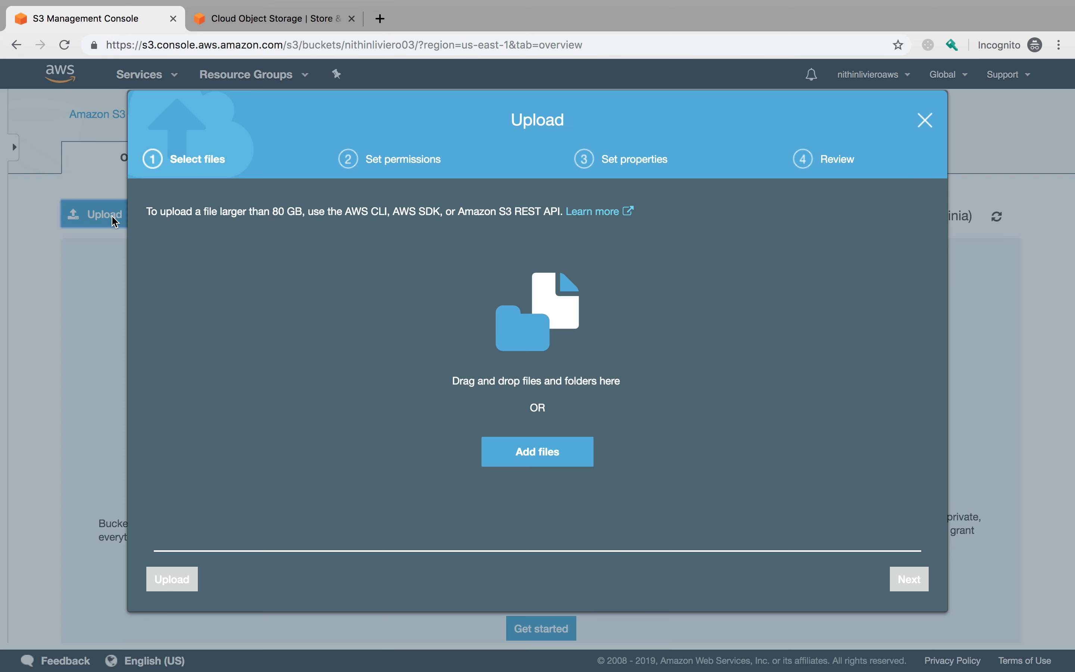
pyautogui.click(533, 463)
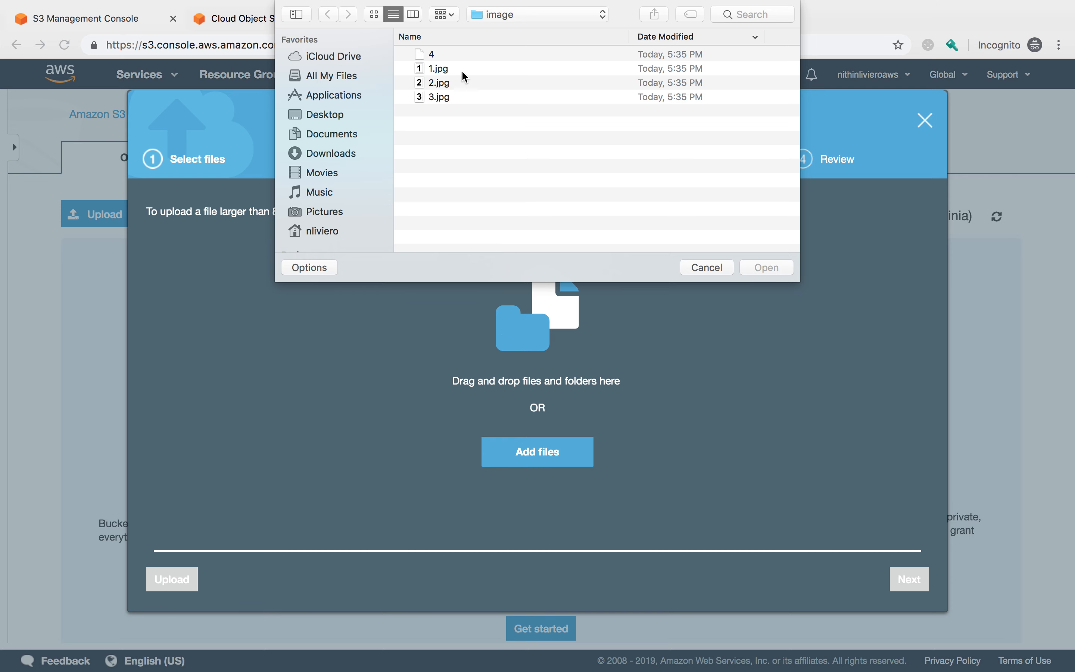
pyautogui.doubleClick(461, 70)
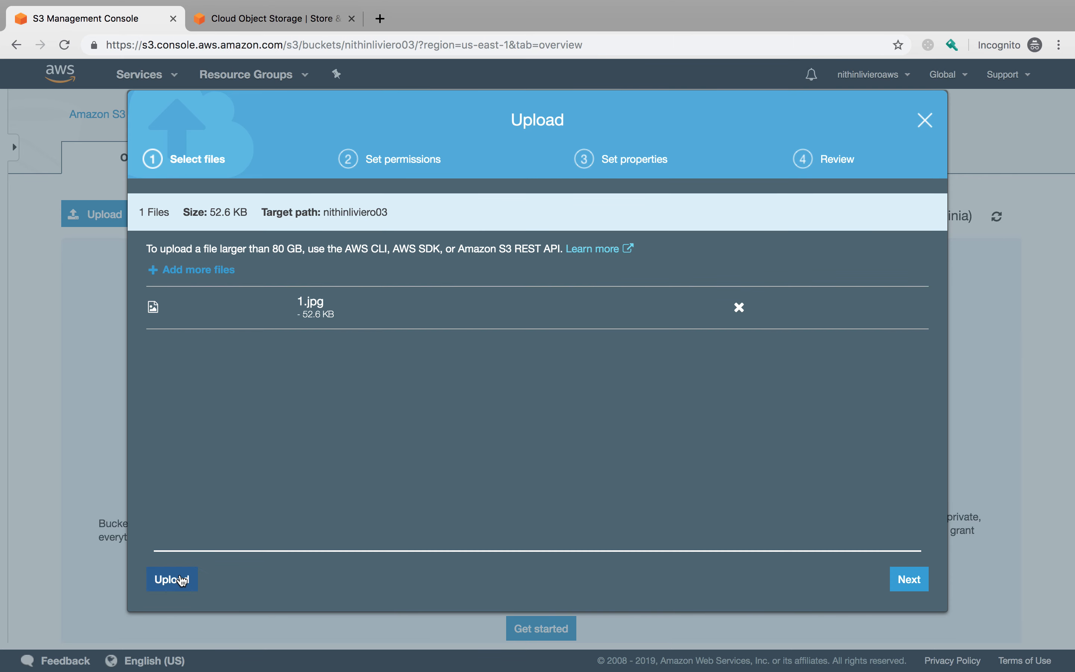
pyautogui.click(181, 581)
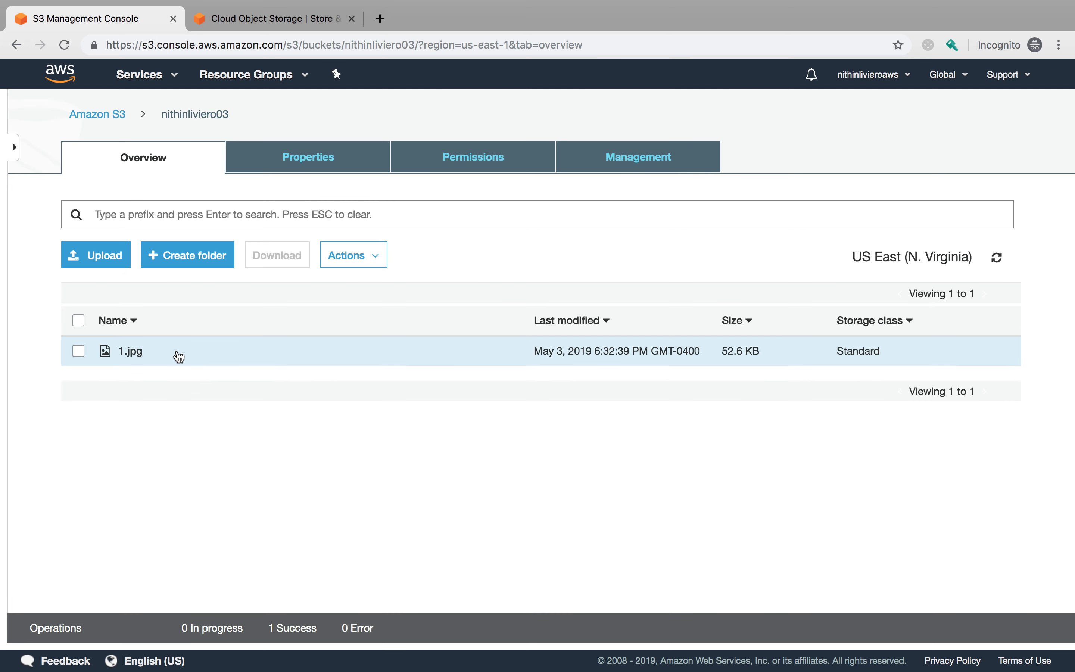
# Step: View the details of 1.jpg in the 03 bucket, test its object URL, and return to the object's page
pyautogui.click(206, 354)
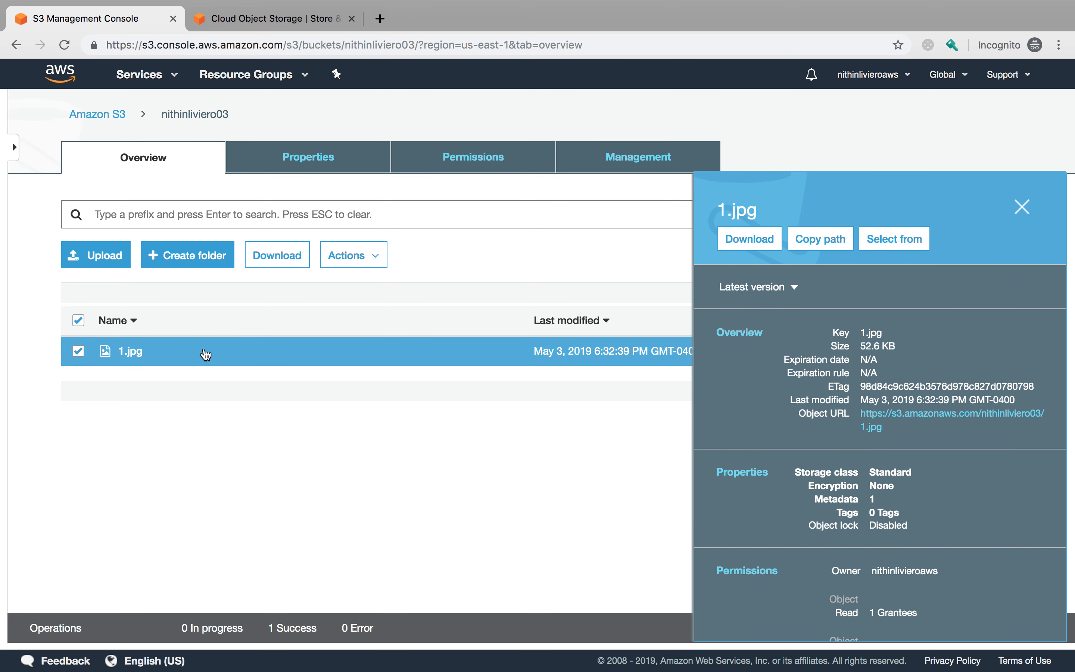
pyautogui.click(132, 351)
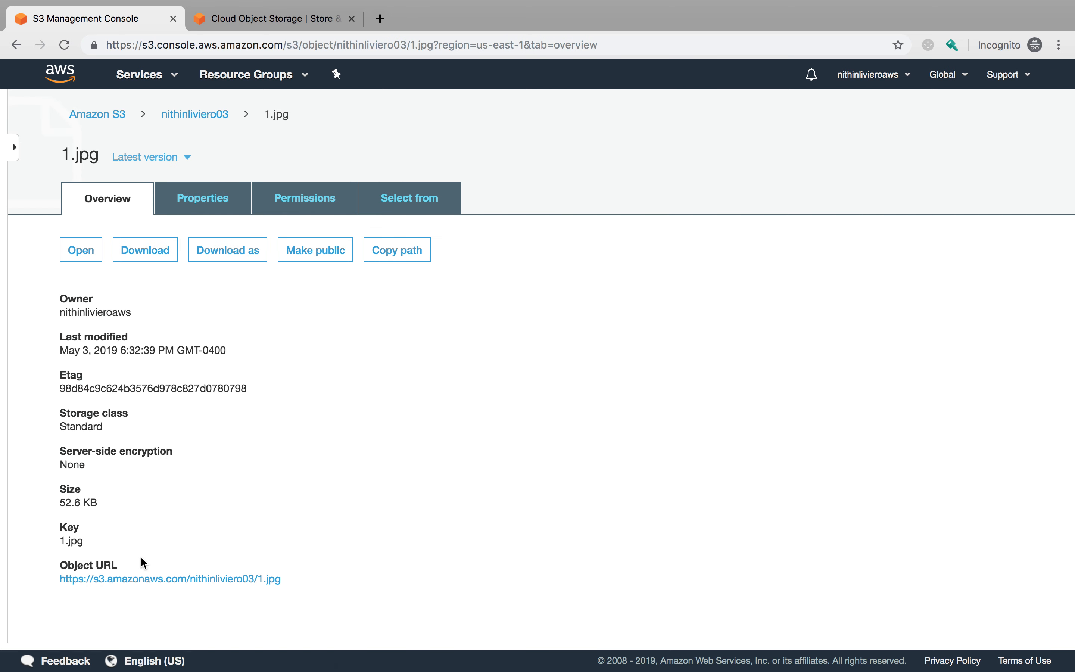
pyautogui.click(143, 578)
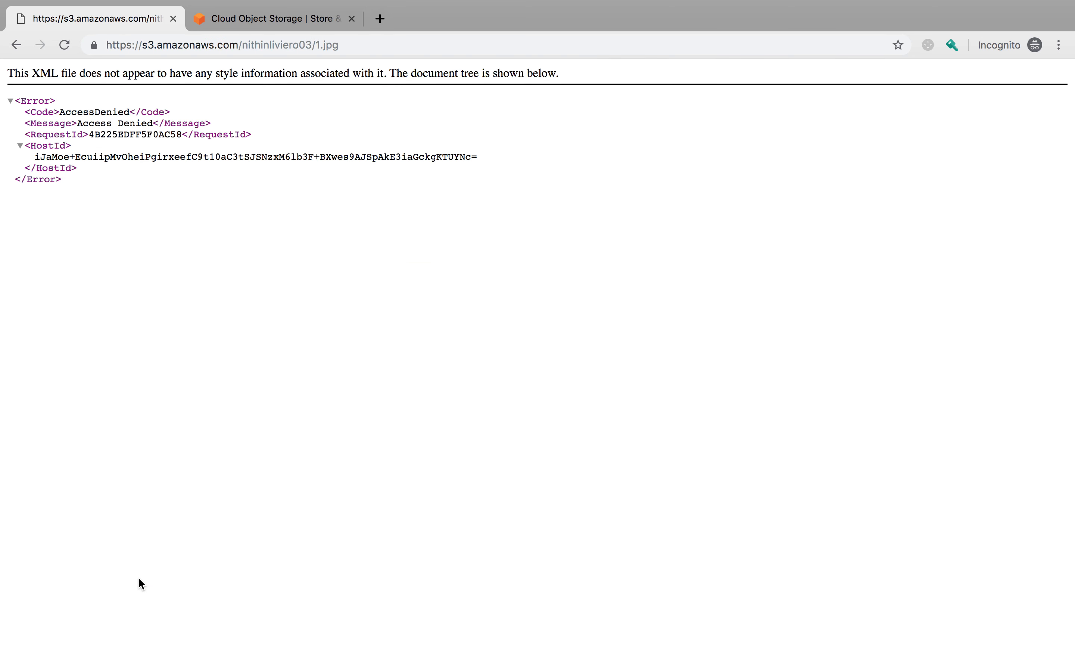
pyautogui.click(14, 81)
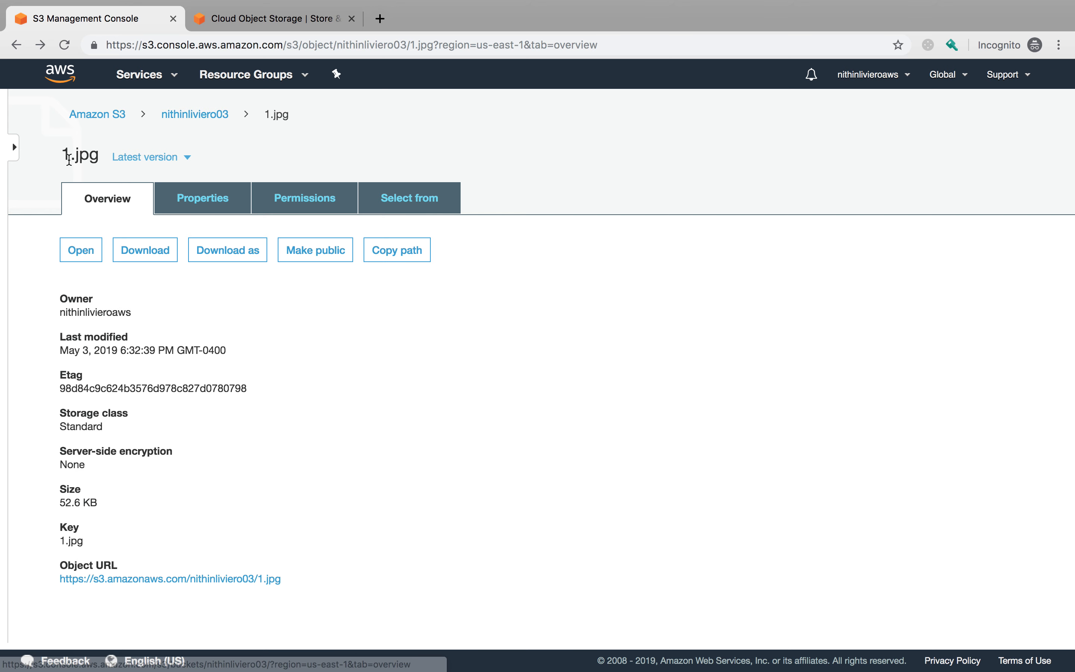
pyautogui.moveTo(61, 155); pyautogui.dragTo(103, 156)
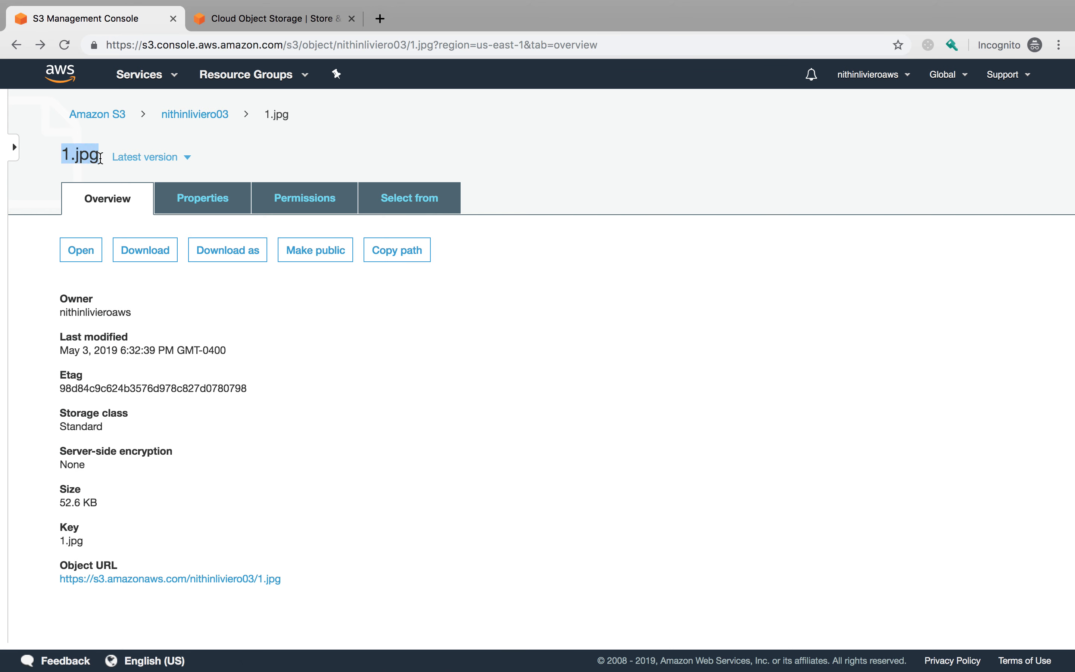
# Step: Return to the 03 bucket, add 2.jpg from the image folder to a new upload, and proceed to its permissions
pyautogui.click(198, 116)
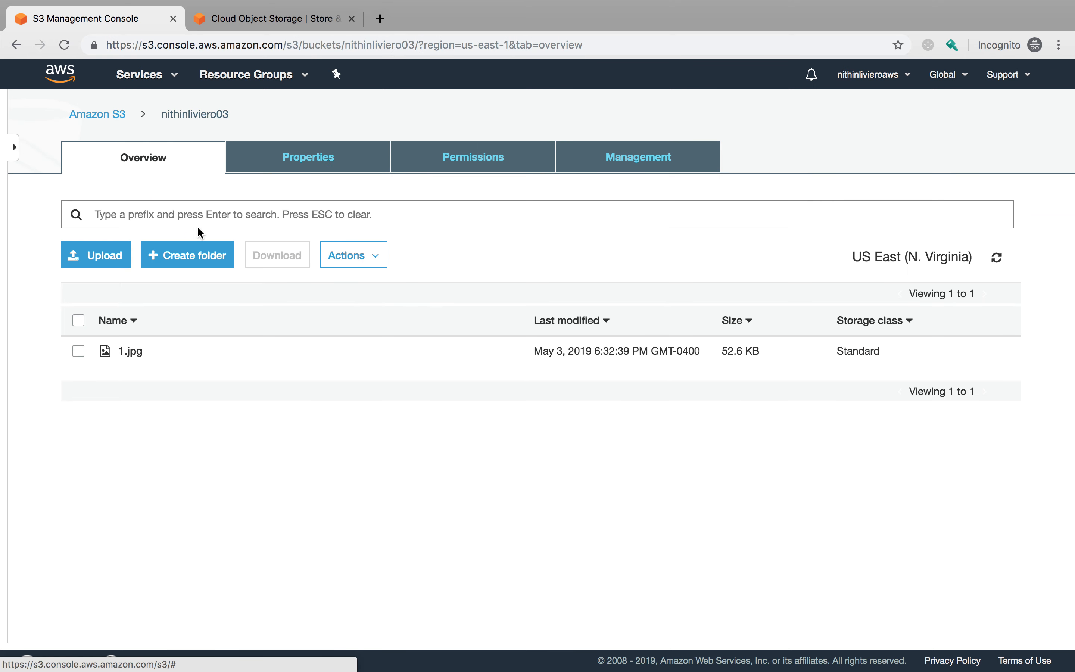
pyautogui.click(110, 265)
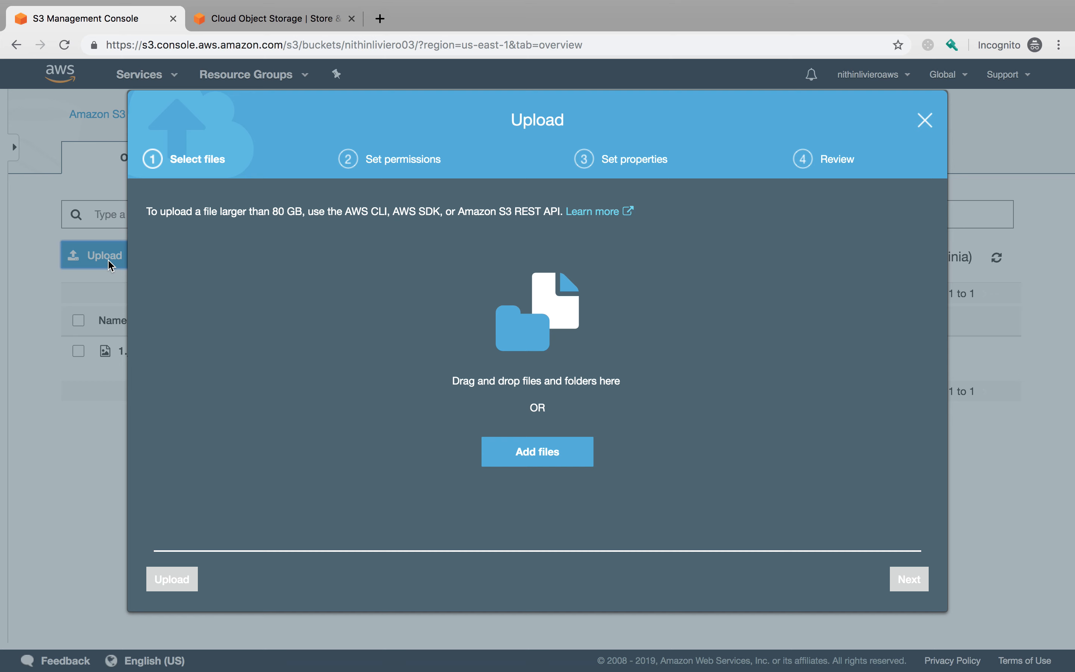
pyautogui.click(504, 452)
pyautogui.click(465, 83)
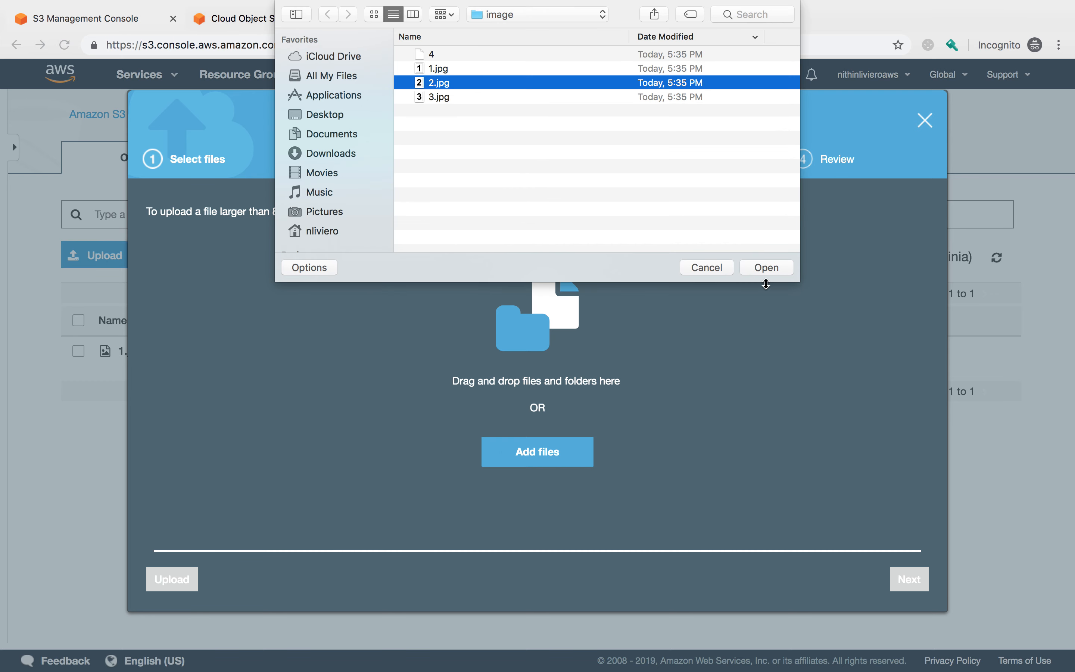
pyautogui.click(765, 268)
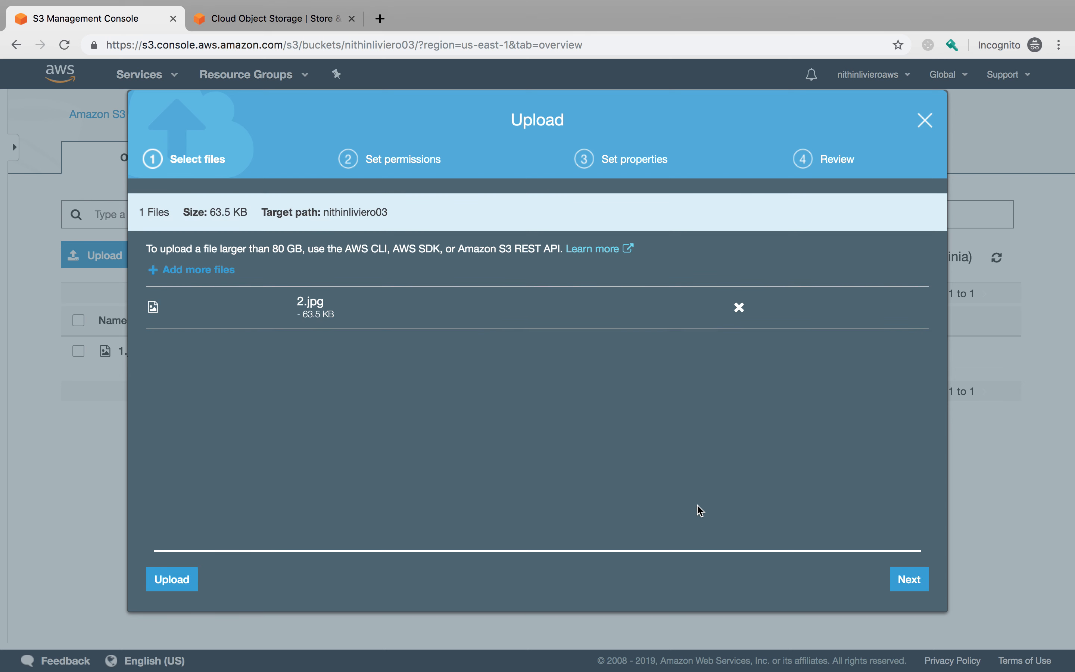
pyautogui.click(904, 589)
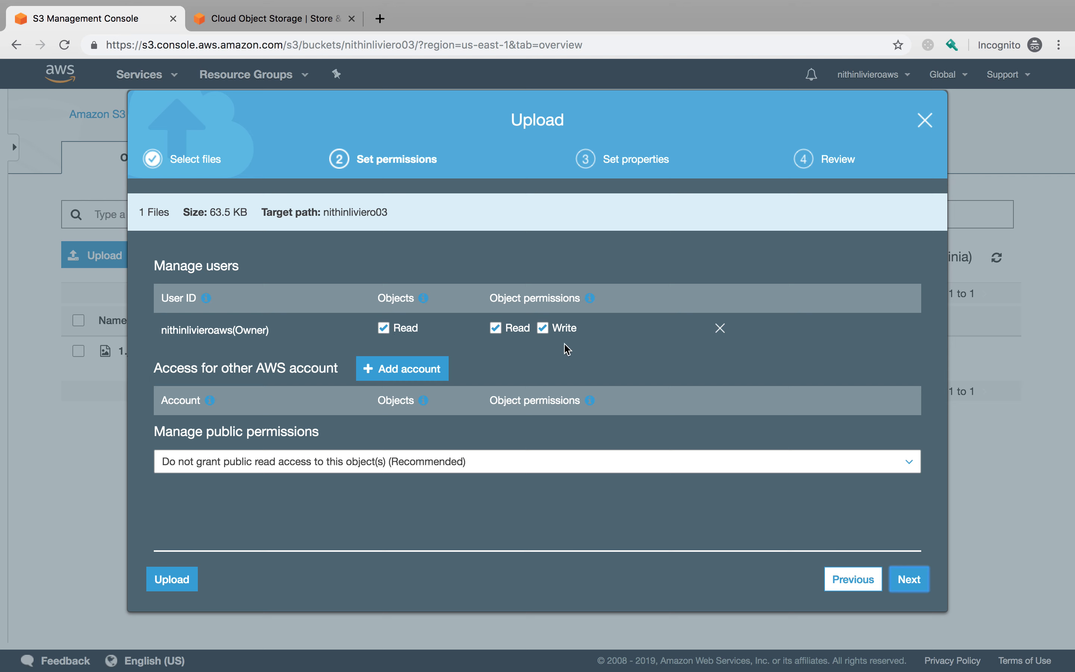
# Step: Grant public read access to 2.jpg in the upload's public permissions and proceed to its properties
pyautogui.moveTo(154, 432); pyautogui.dragTo(319, 435)
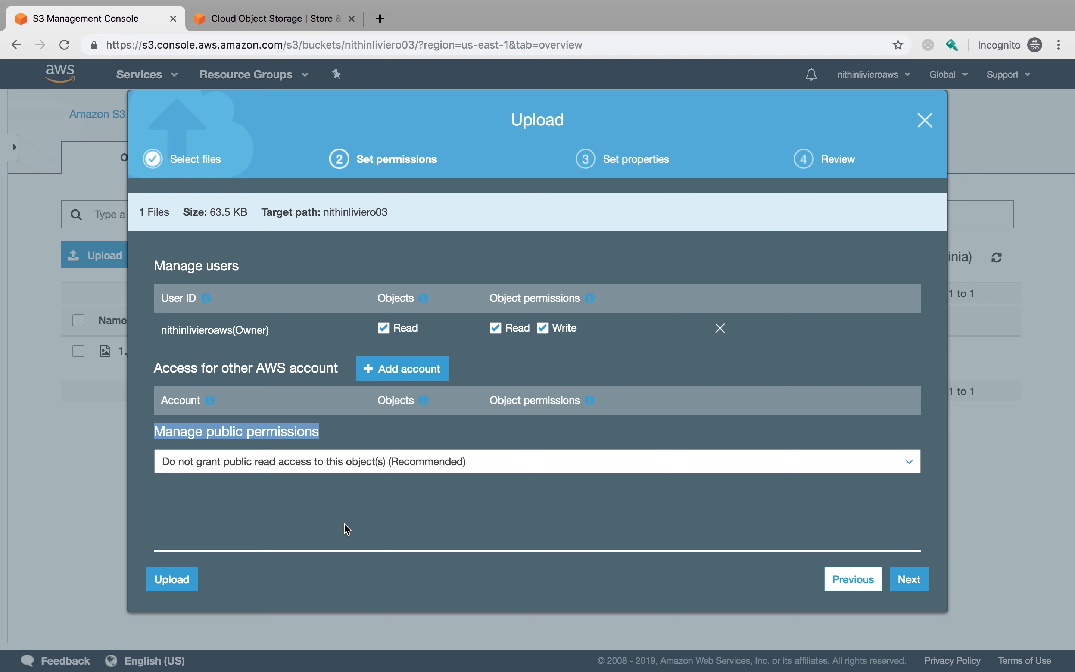
pyautogui.click(384, 467)
pyautogui.click(381, 513)
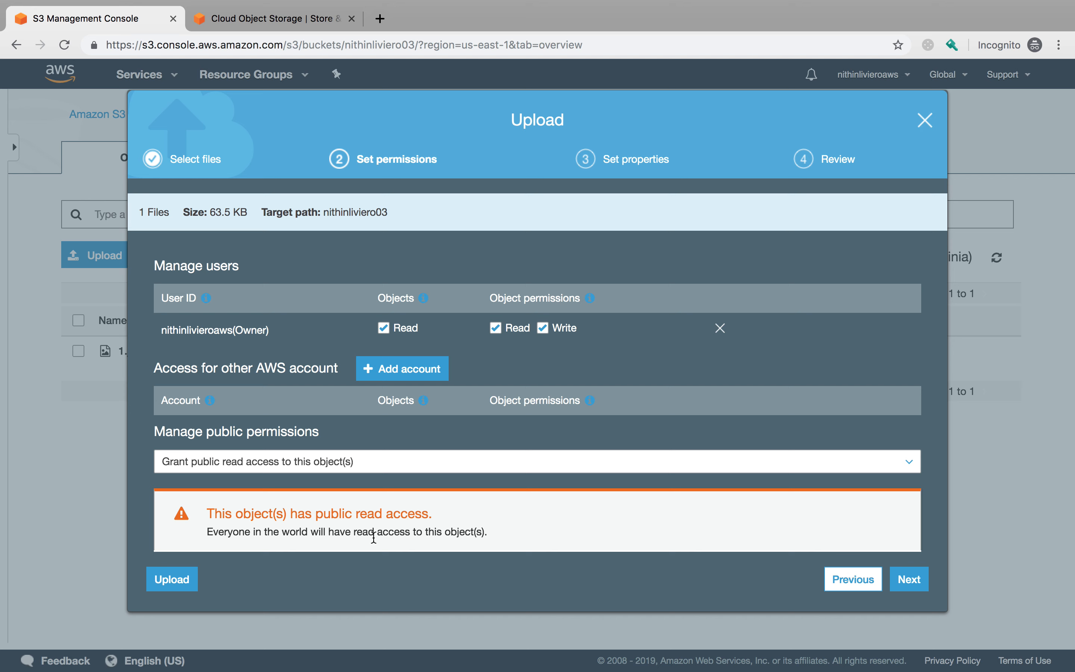
pyautogui.click(909, 579)
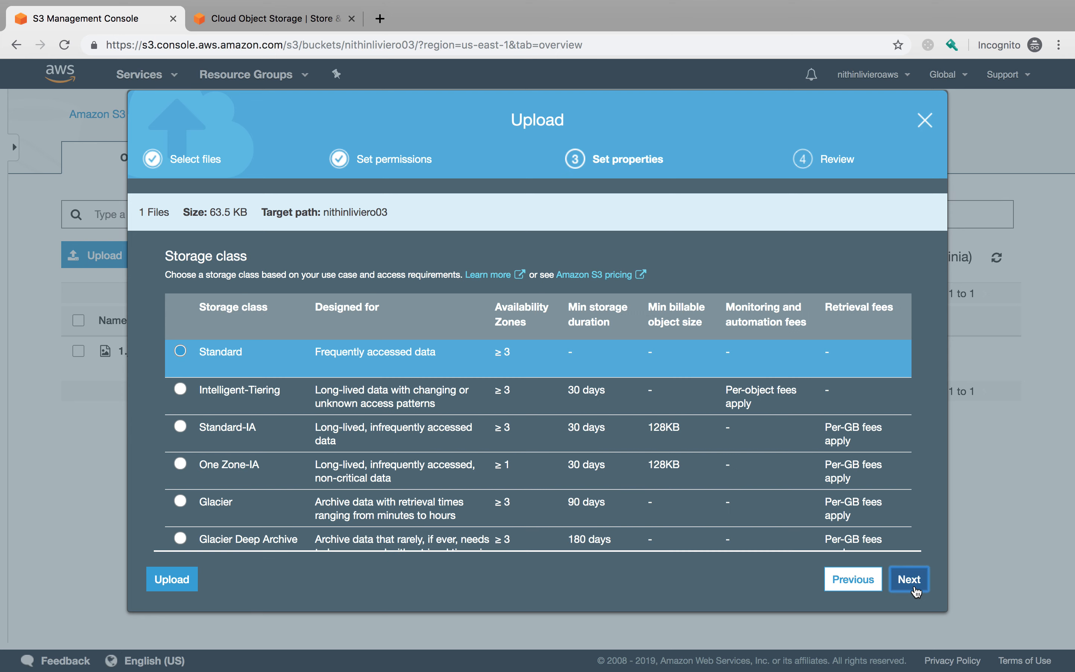
# Step: Review the storage classes, keep Standard for 2.jpg, and complete the upload
pyautogui.scroll(-3, 657, 505)
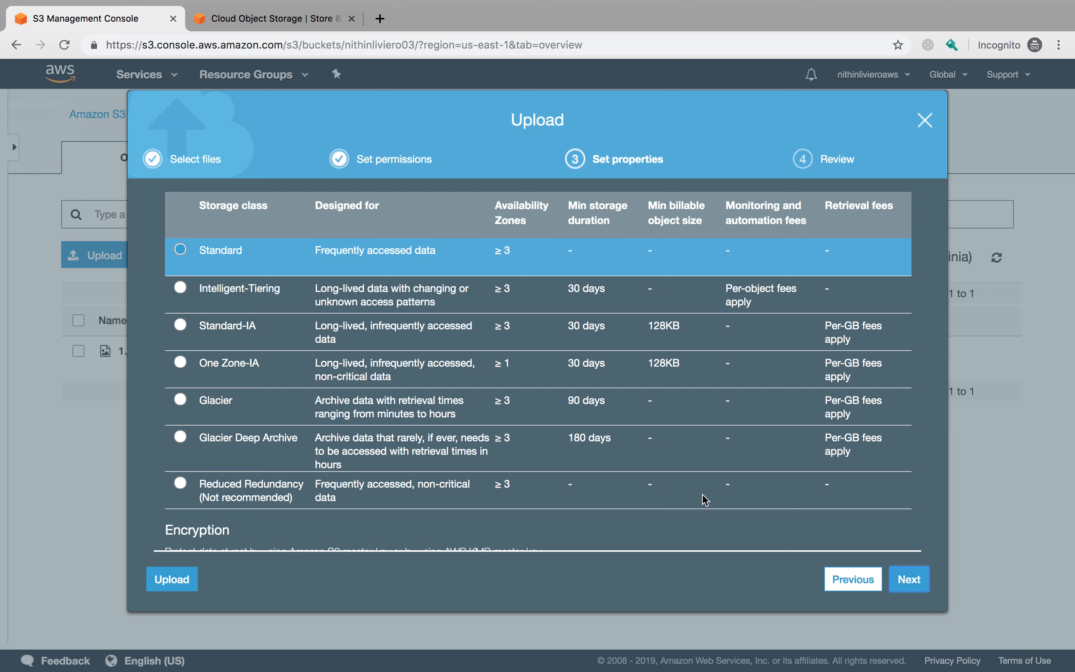
pyautogui.click(909, 580)
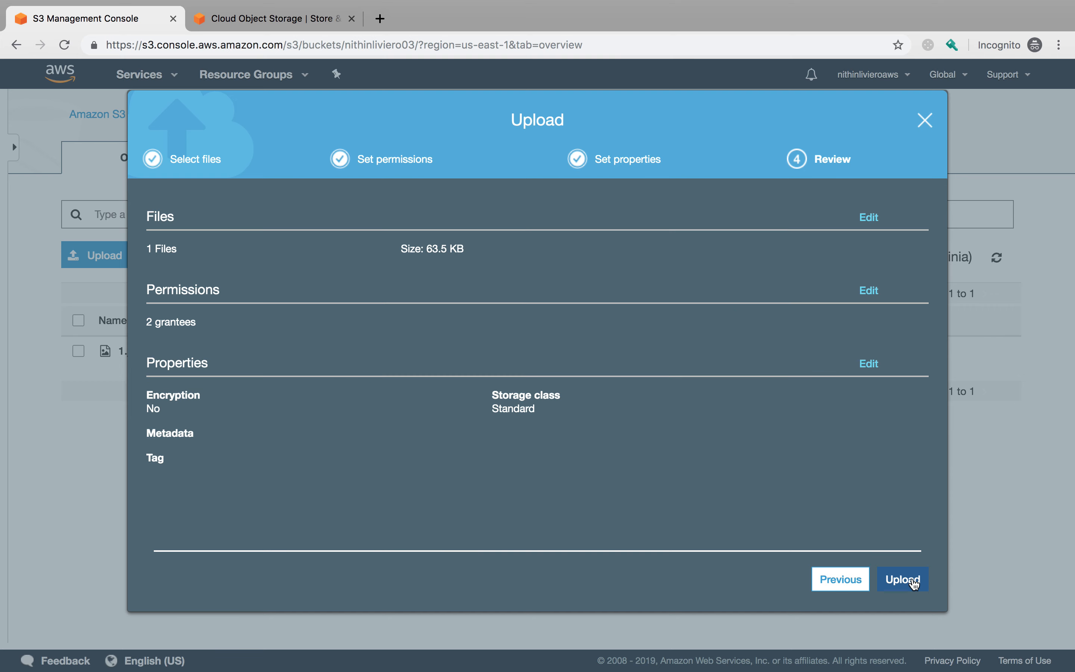
pyautogui.click(906, 579)
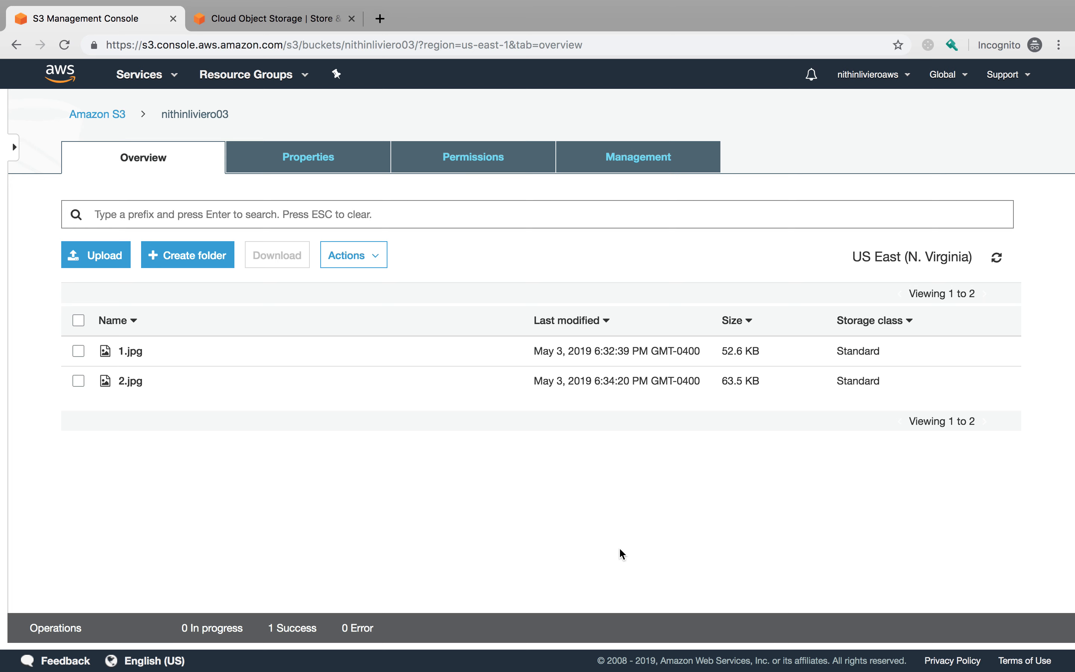
# Step: Open the details of 2.jpg, test its object URL in the browser, and return to the 03 bucket's object list
pyautogui.click(131, 382)
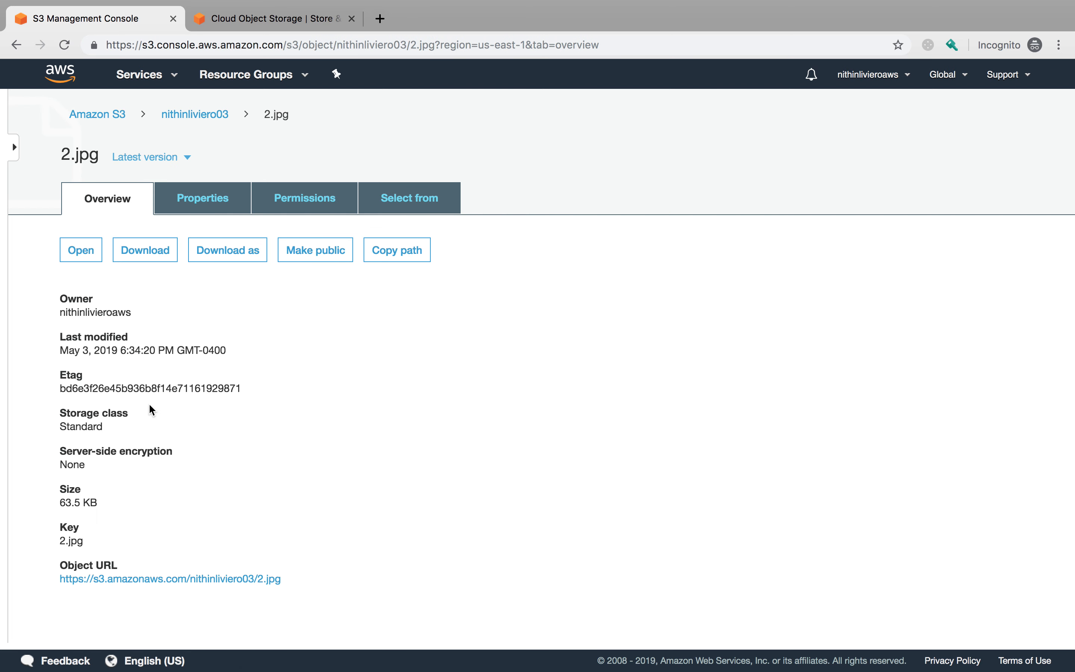
pyautogui.click(216, 579)
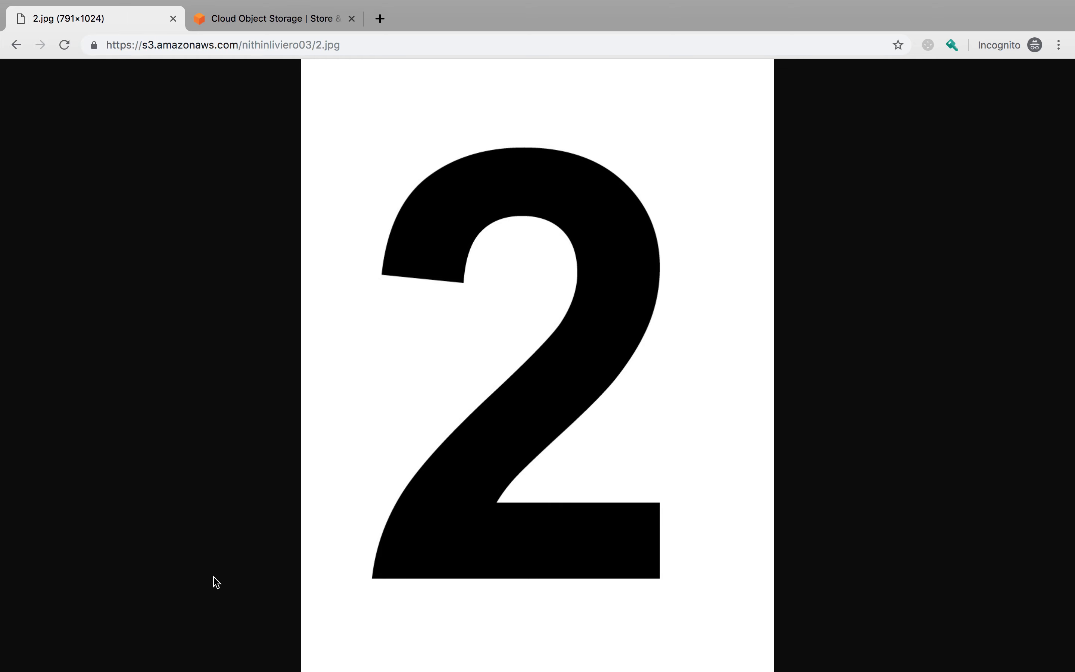
pyautogui.click(13, 46)
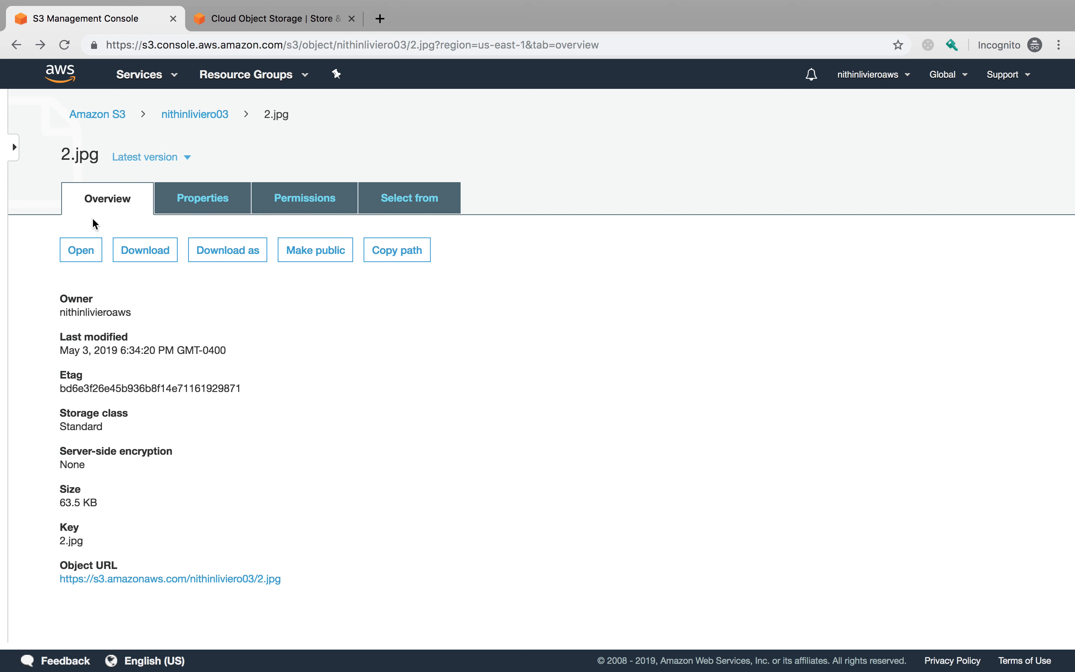
pyautogui.click(196, 116)
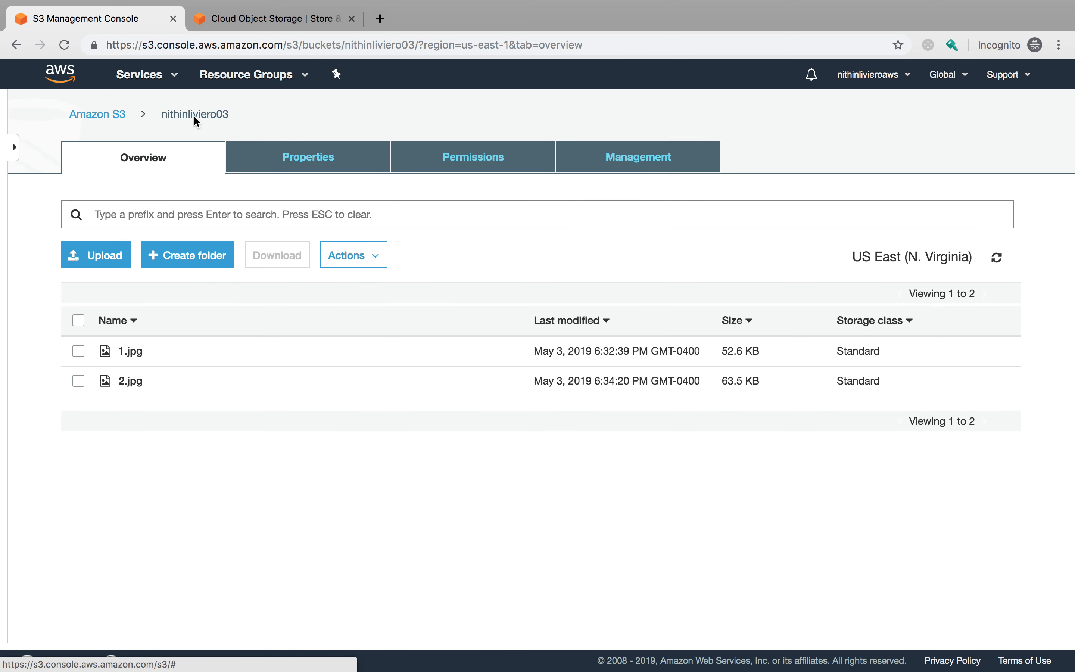